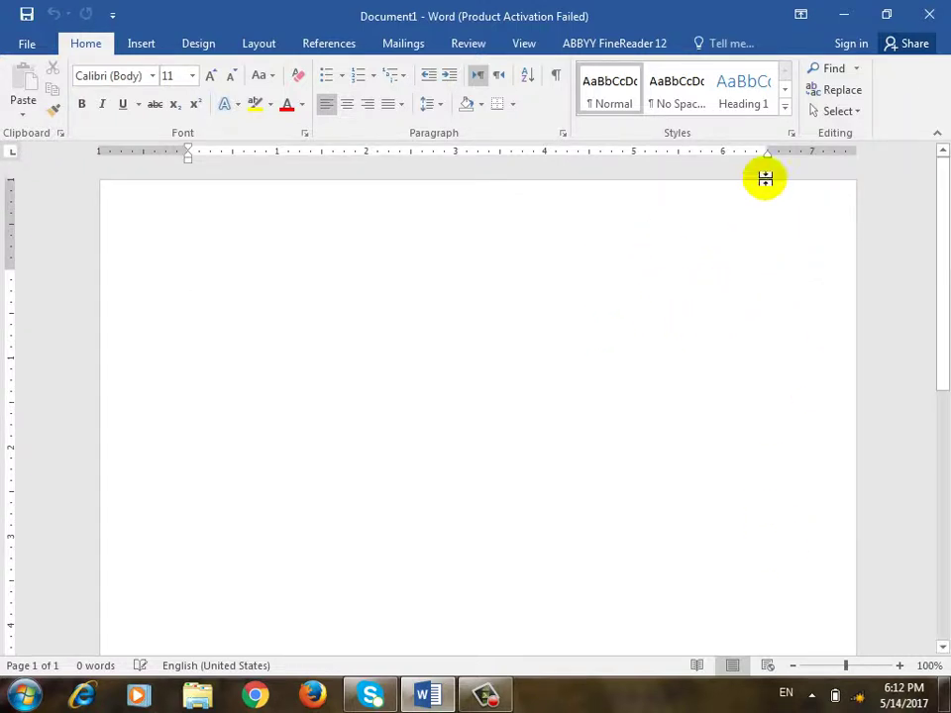
mouse_move(483, 696)
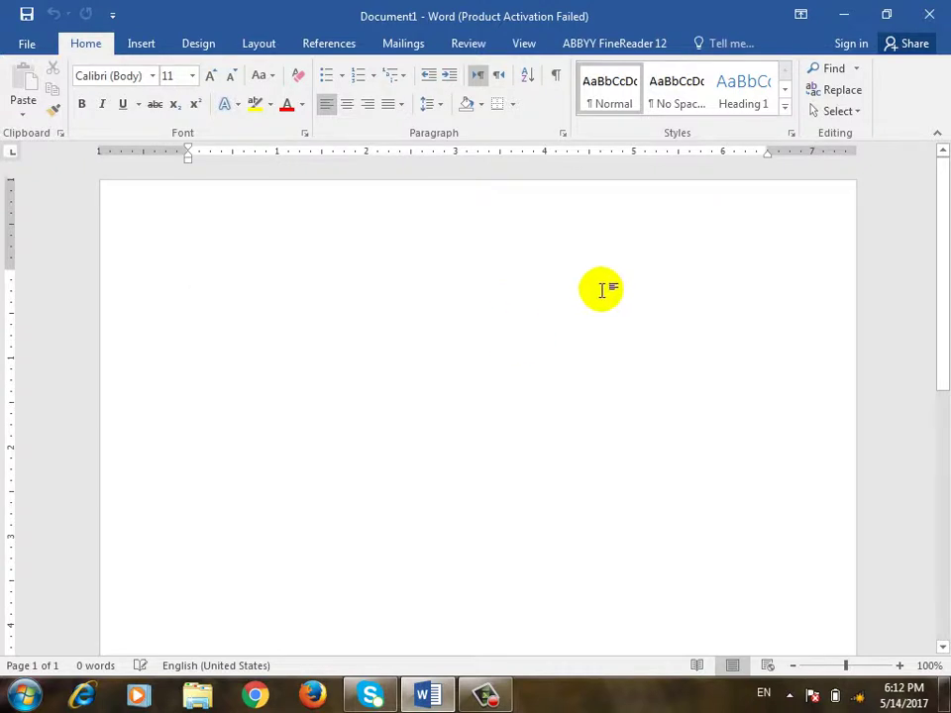
left_click(488, 693)
left_click(850, 621)
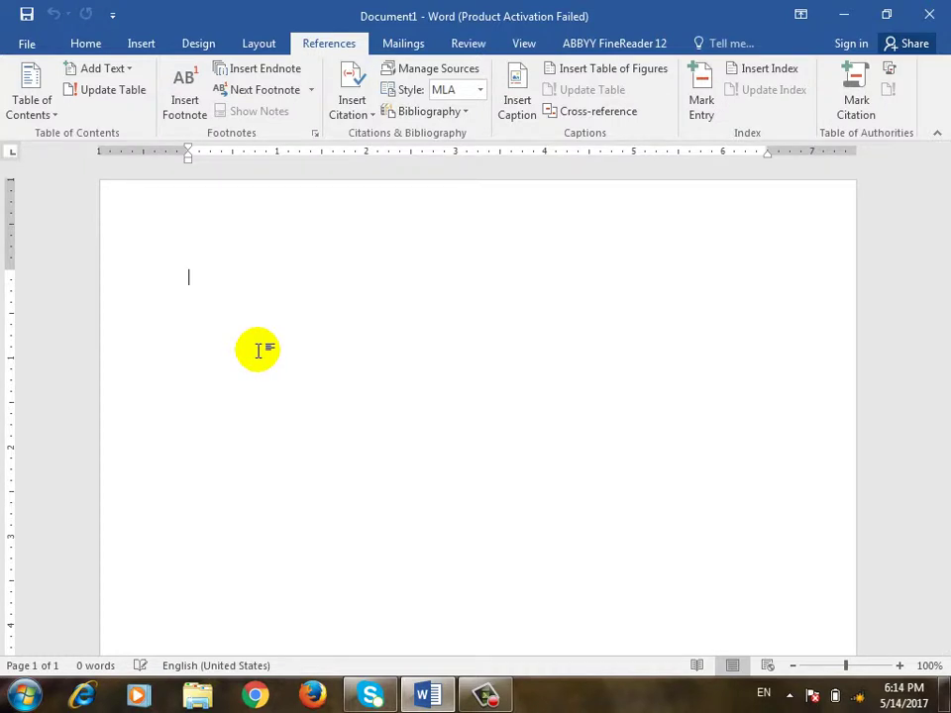
Leave two blank lines at the start of the document and add the heading line "Word:".
key("Return")
key("Return")
type("Word:")
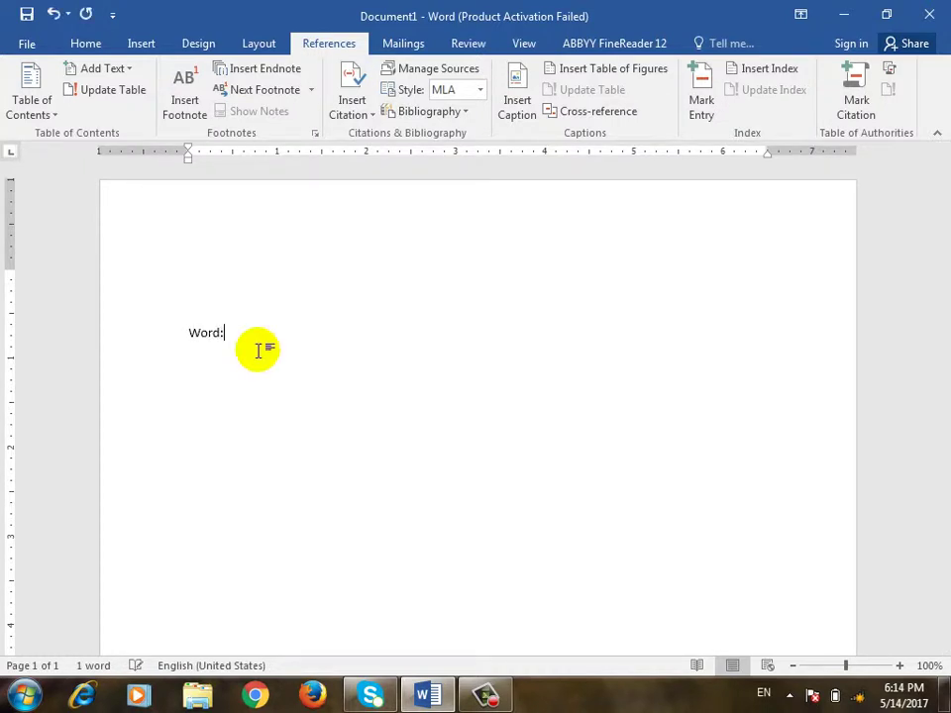
Write the indented line "Word is word processor" below the "Word:" heading.
key("Return")
key("Tab")
type("bar")
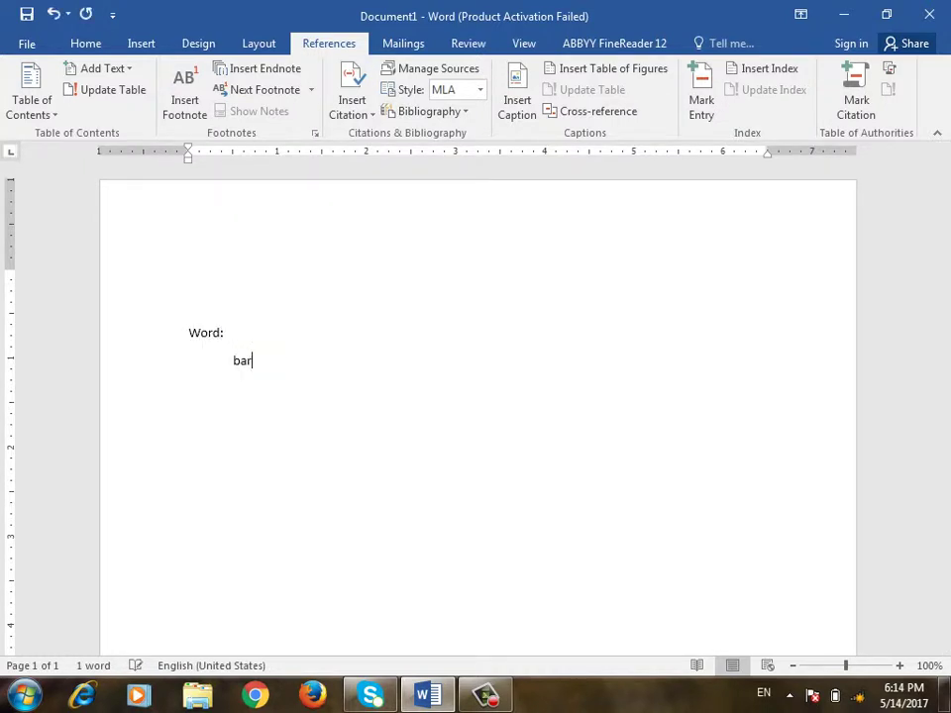
key("BackSpace")
key("BackSpace")
key("BackSpace")
type("word is word pro")
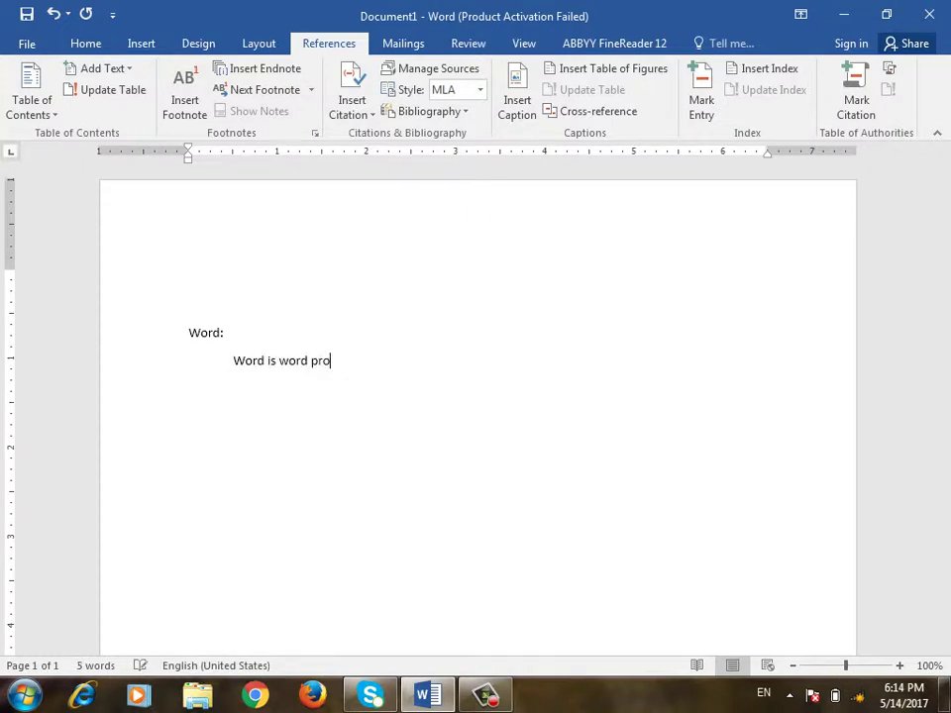
type("cessor,")
key("BackSpace")
Copy the sentence "Word is word processor" and paste it repeatedly to build a paragraph of about eight lines.
key("Home")
key("Right")
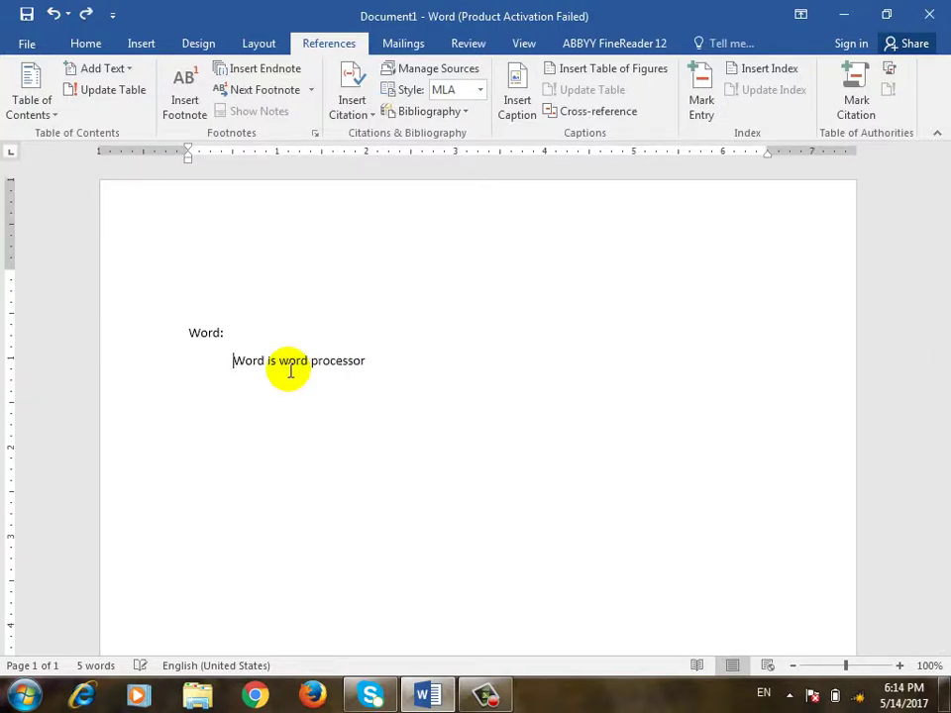
key("shift+End")
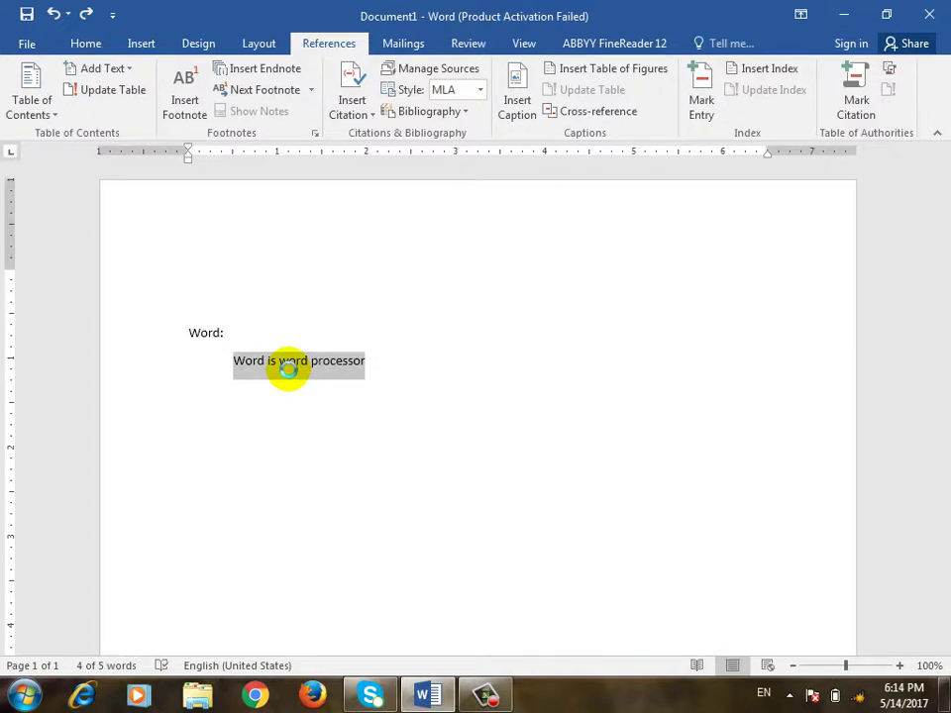
key("ctrl+c")
key("End")
key("ctrl+v")
key("ctrl+v")
key("ctrl+v")
key("ctrl+v")
key("ctrl+v")
key("ctrl+v")
key("ctrl+v")
key("ctrl+v")
key("ctrl+v")
key("ctrl+v")
key("ctrl+v")
key("ctrl+v")
key("ctrl+v")
key("ctrl+v")
key("ctrl+v")
key("ctrl+v")
key("ctrl+v")
key("ctrl+v")
key("ctrl+v")
key("ctrl+v")
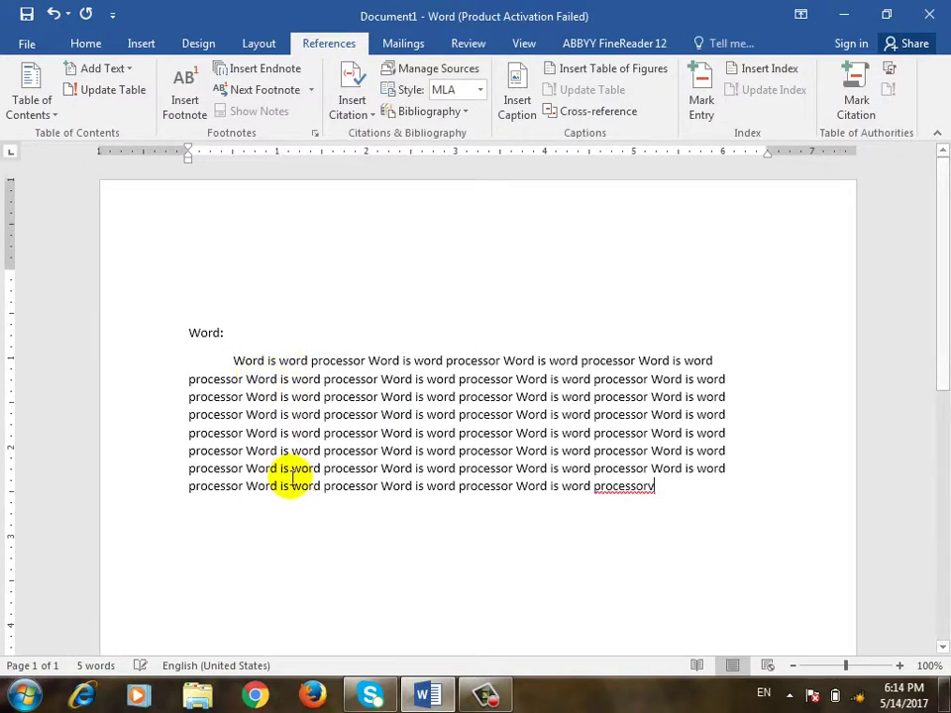
Insert a page break after the paragraph and add the heading line "Excel:" on the new page.
key("ctrl+Return")
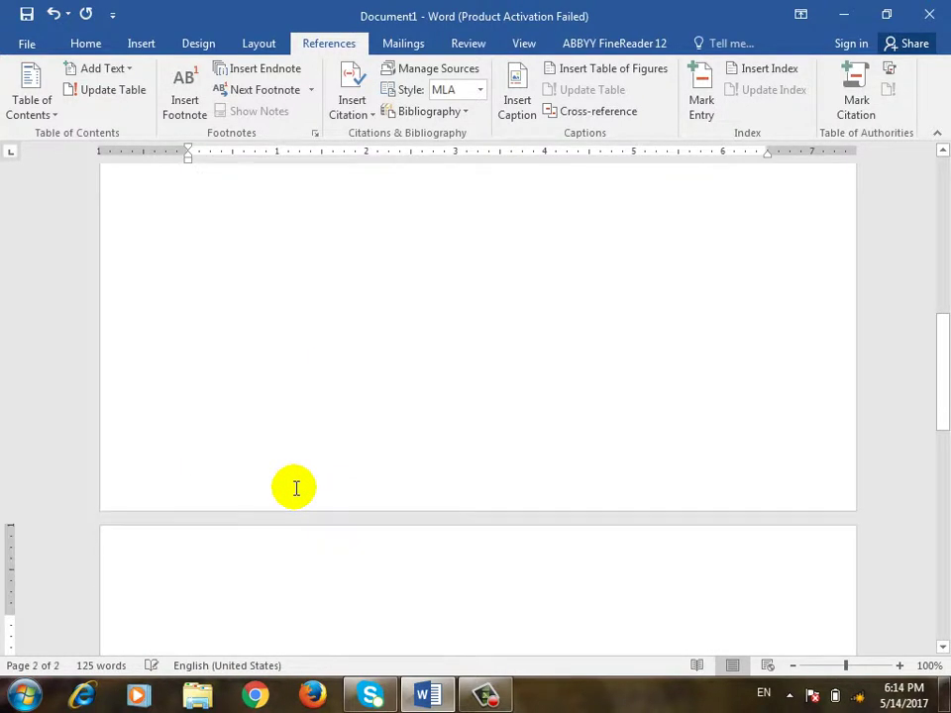
type("Excel:")
key("Return")
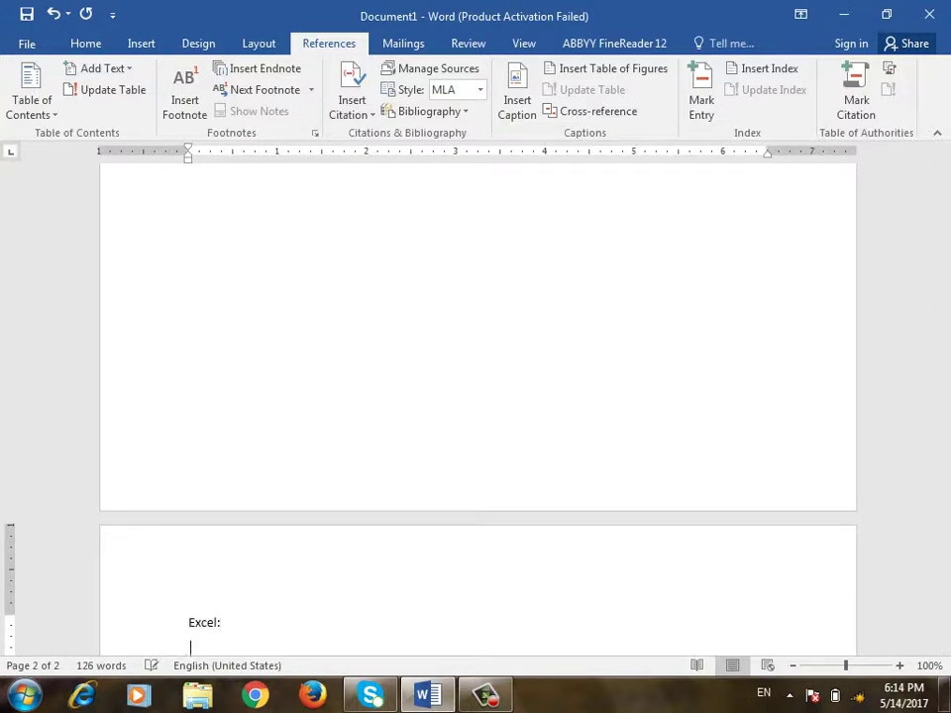
Fill an indented paragraph of about eight lines under "Excel:" with repeated pastes of the copied sentence.
key("Tab")
key("ctrl+v")
key("ctrl+v")
key("ctrl+v")
key("ctrl+v")
key("ctrl+v")
key("ctrl+v")
key("ctrl+v")
key("ctrl+v")
key("ctrl+v")
key("ctrl+v")
key("ctrl+v")
key("ctrl+v")
key("ctrl+v")
key("ctrl+v")
key("ctrl+v")
key("ctrl+v")
key("ctrl+v")
key("ctrl+v")
key("ctrl+v")
key("ctrl+v")
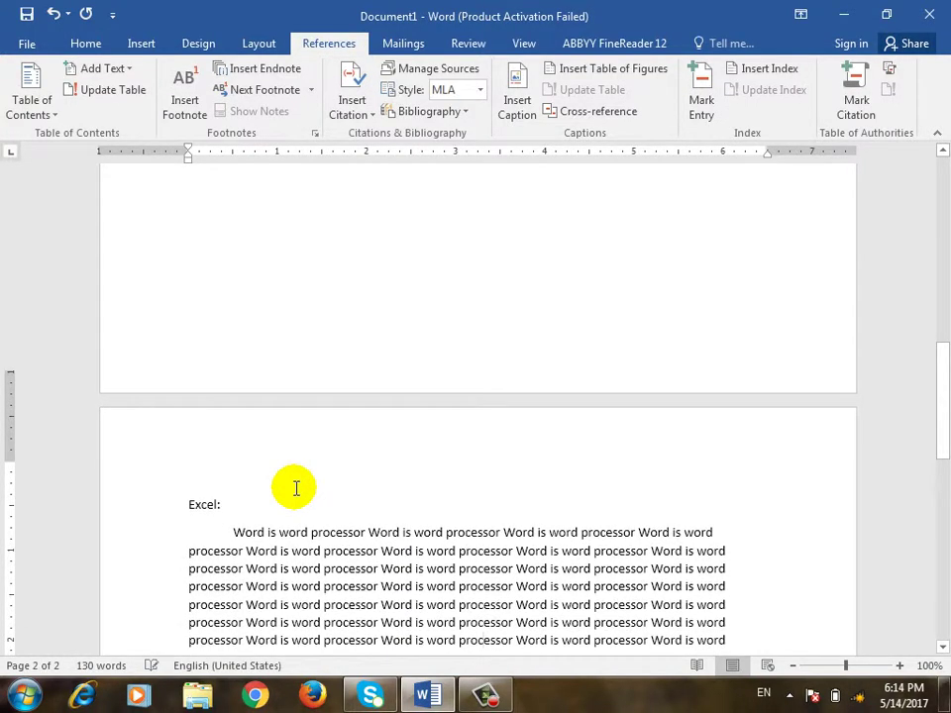
Add the heading line "Mathemetical:" below the Excel paragraph.
key("Return")
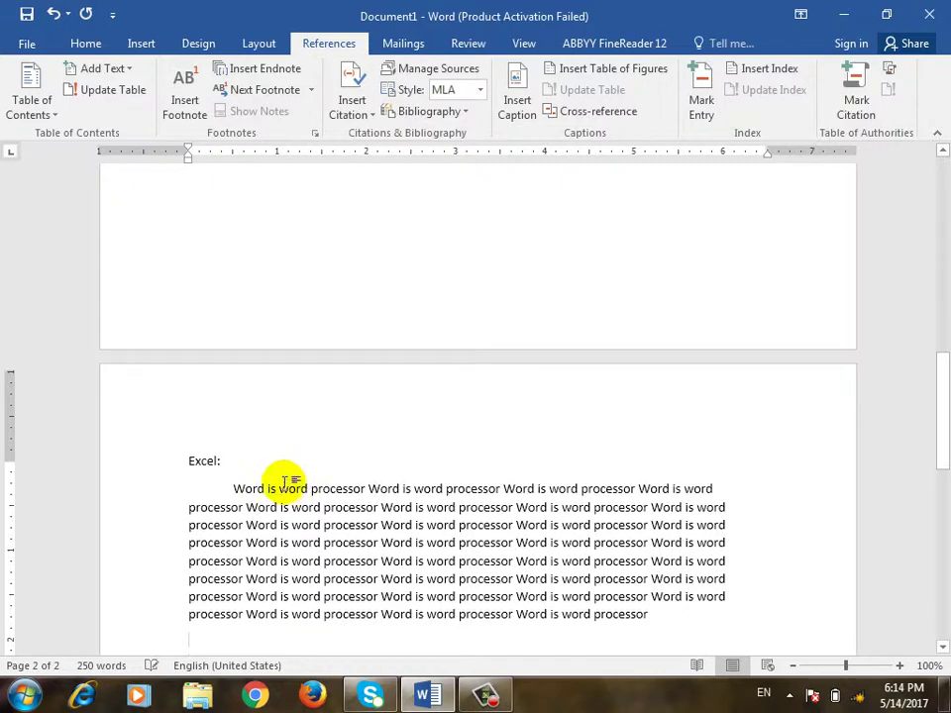
scroll(284, 481, "down", 3)
type("M")
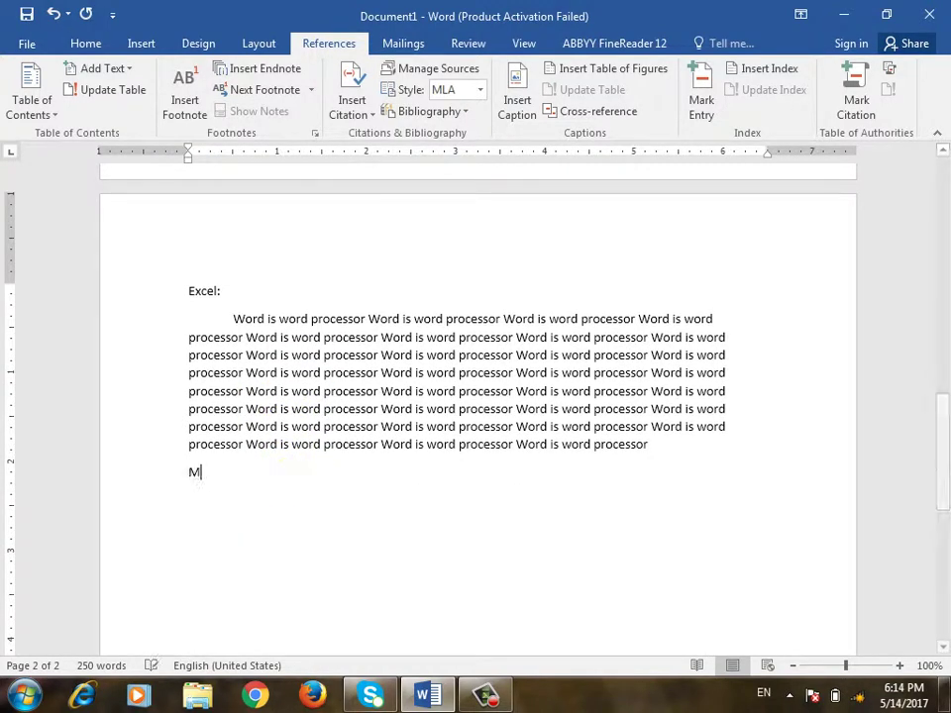
type("athema")
key("BackSpace")
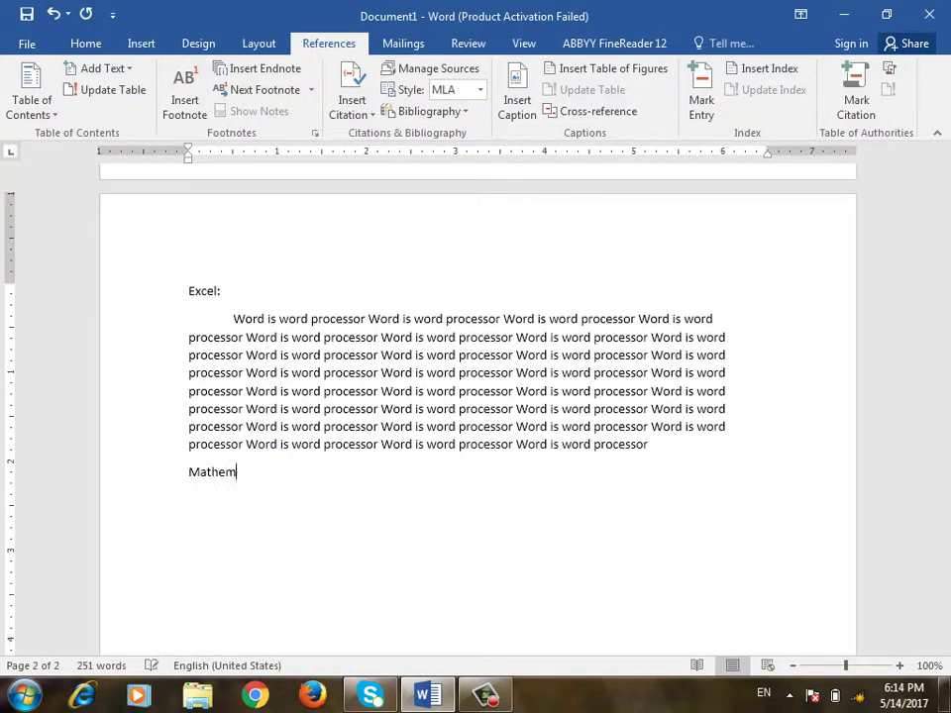
type("e")
key("BackSpace")
key("BackSpace")
type("metical")
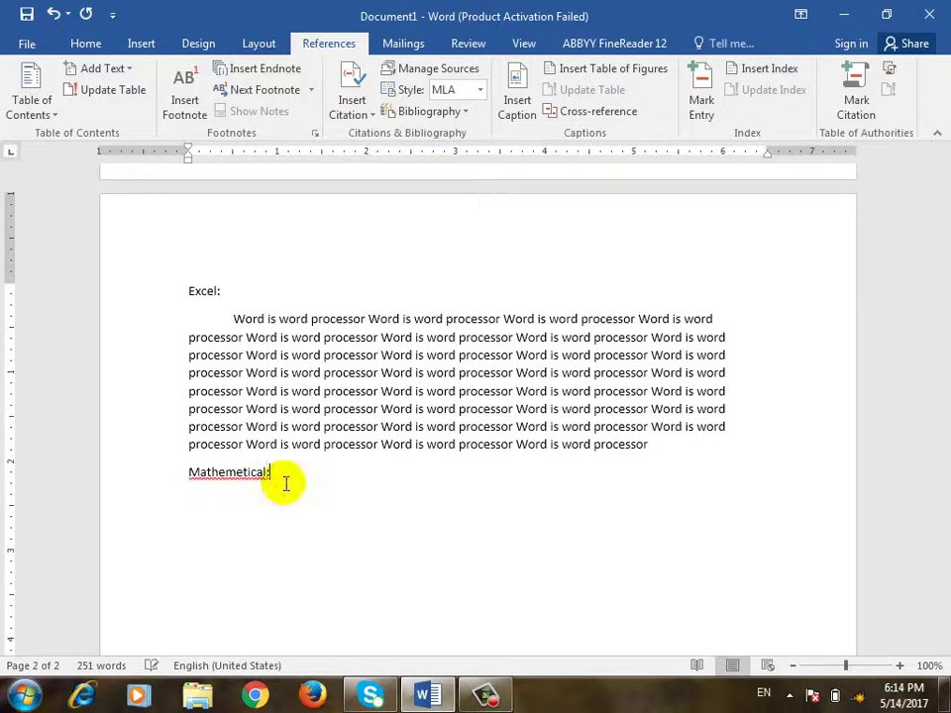
type(":")
Paste the copied sentence repeatedly as an indented four-line paragraph under the new heading, and correct the heading's spelling to "Mathematical".
key("Return")
key("Tab")
key("ctrl+v")
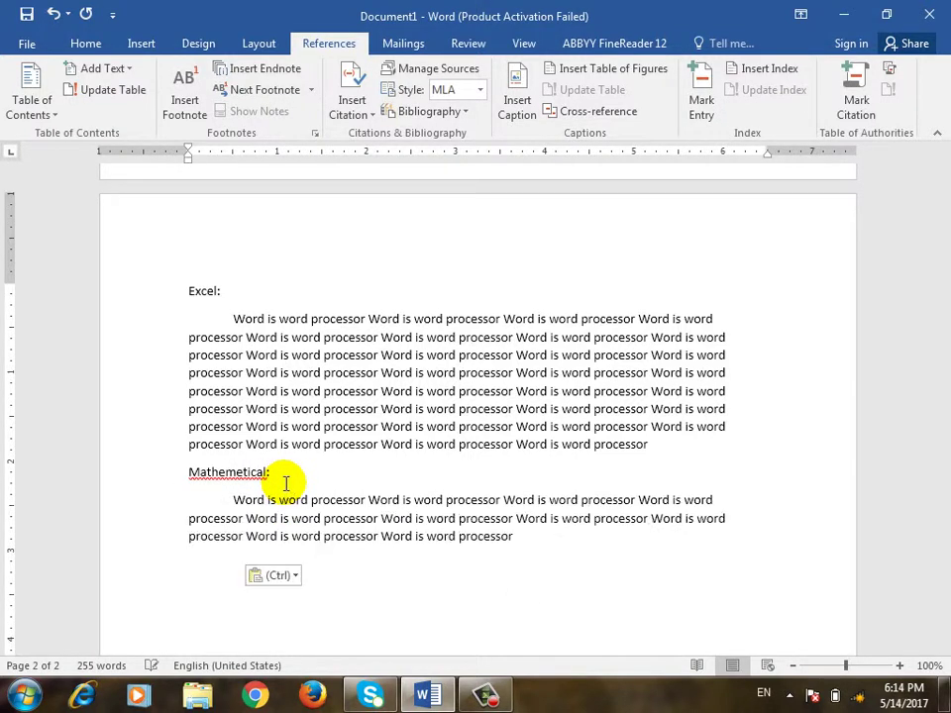
key("ctrl+v")
key("ctrl+v")
key("ctrl+v")
key("ctrl+v")
key("Return")
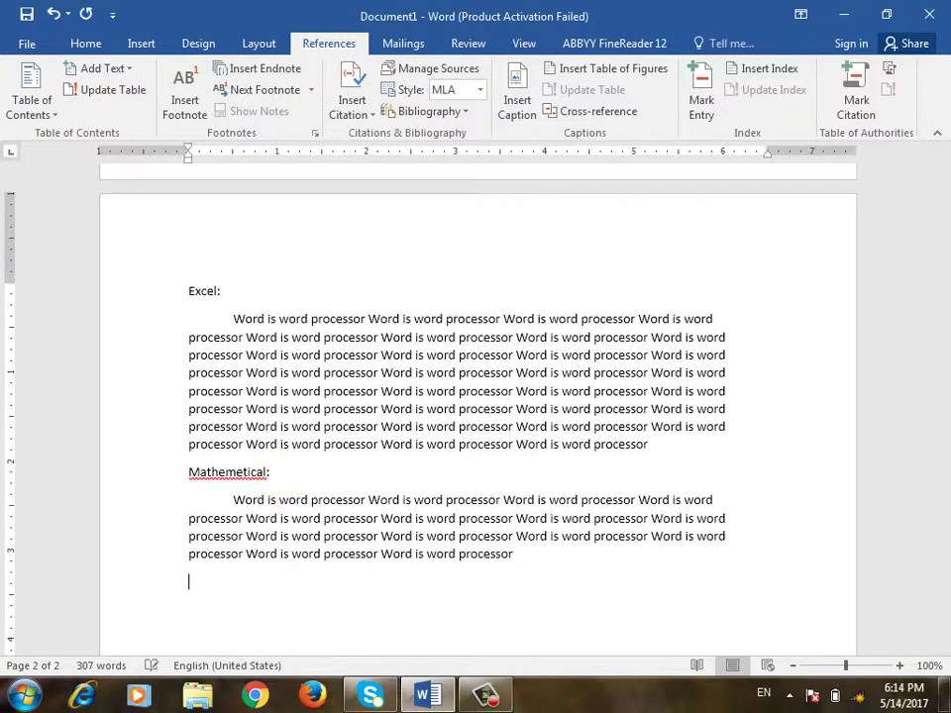
right_click(254, 474)
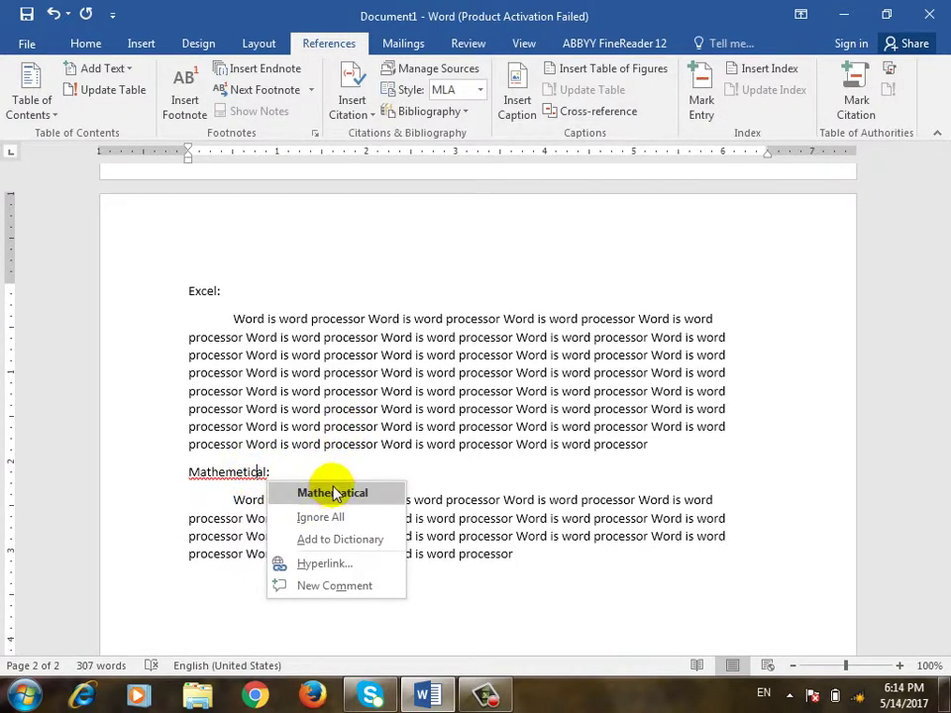
left_click(333, 492)
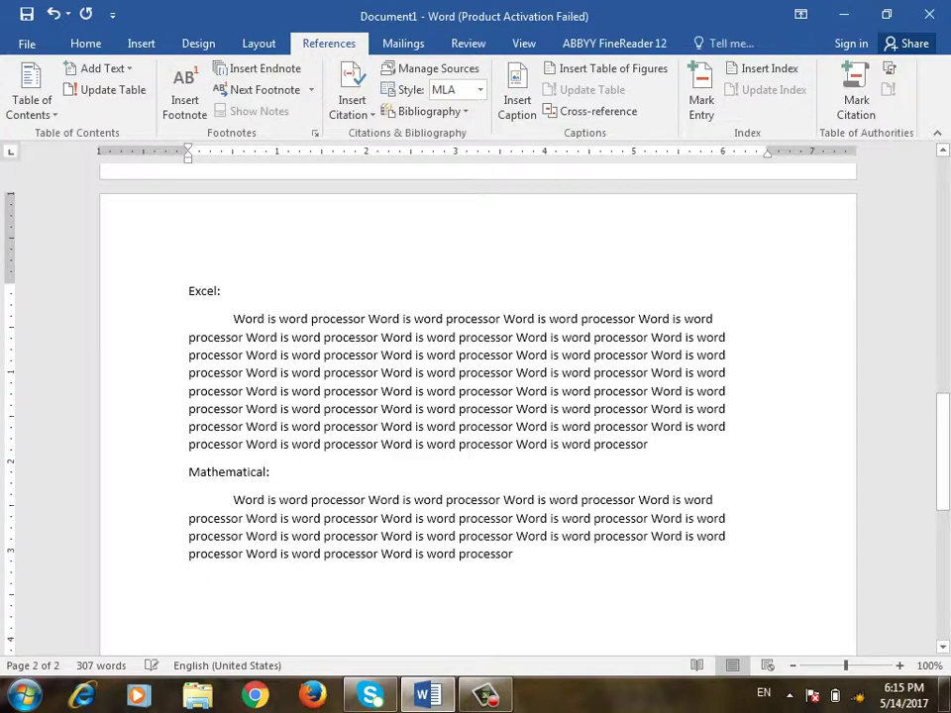
Add the heading line "Logical:" below the Mathematical paragraph and fill about three lines under it with the copied sentence.
key("Return")
type("Logical:")
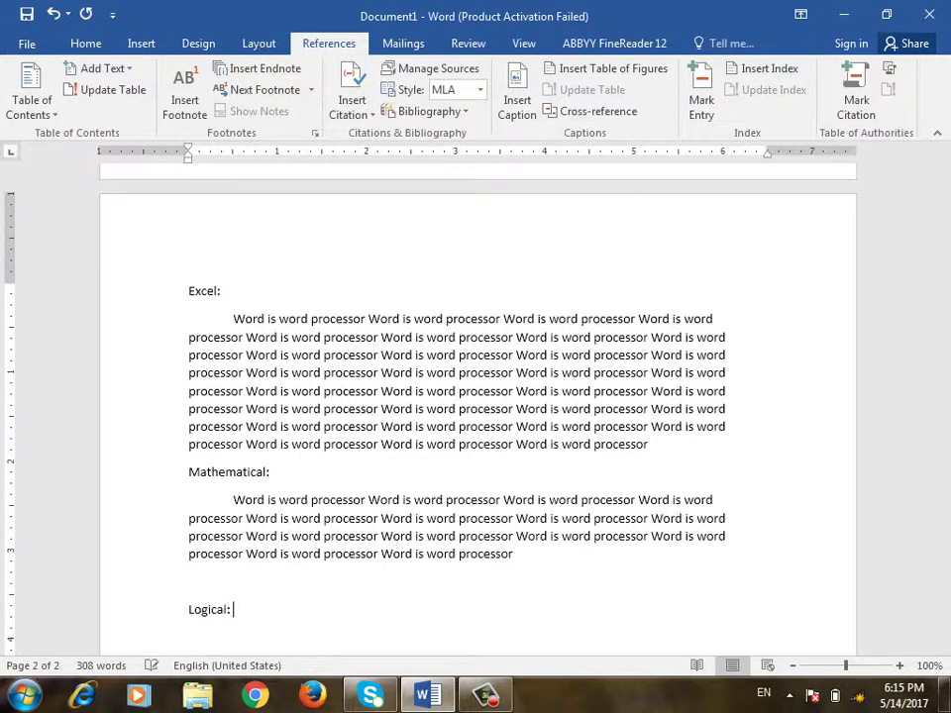
key("Return")
key("ctrl+v")
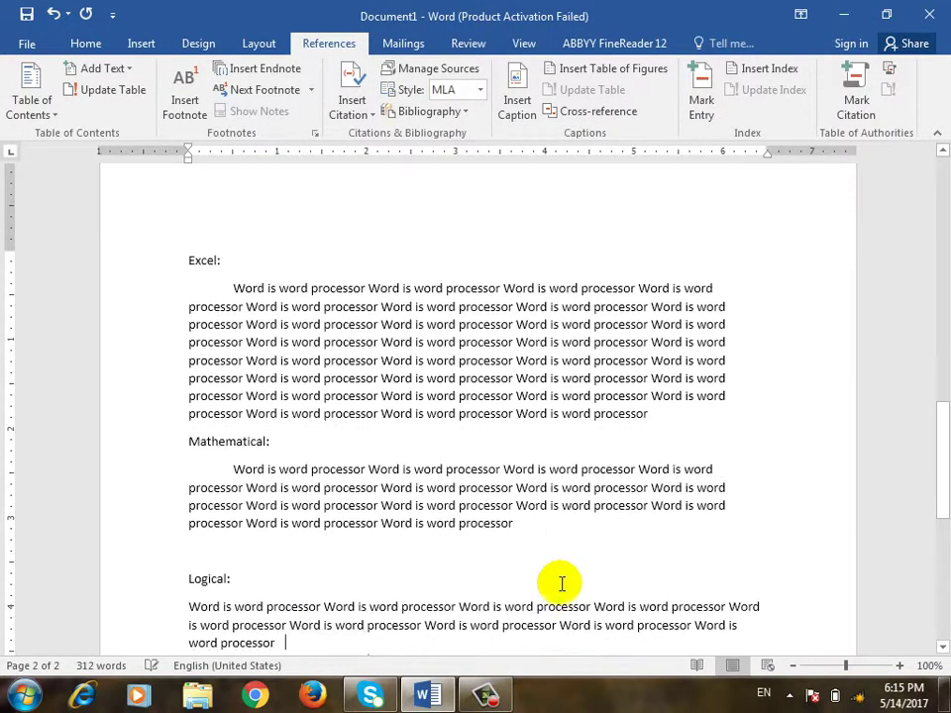
key("ctrl+v")
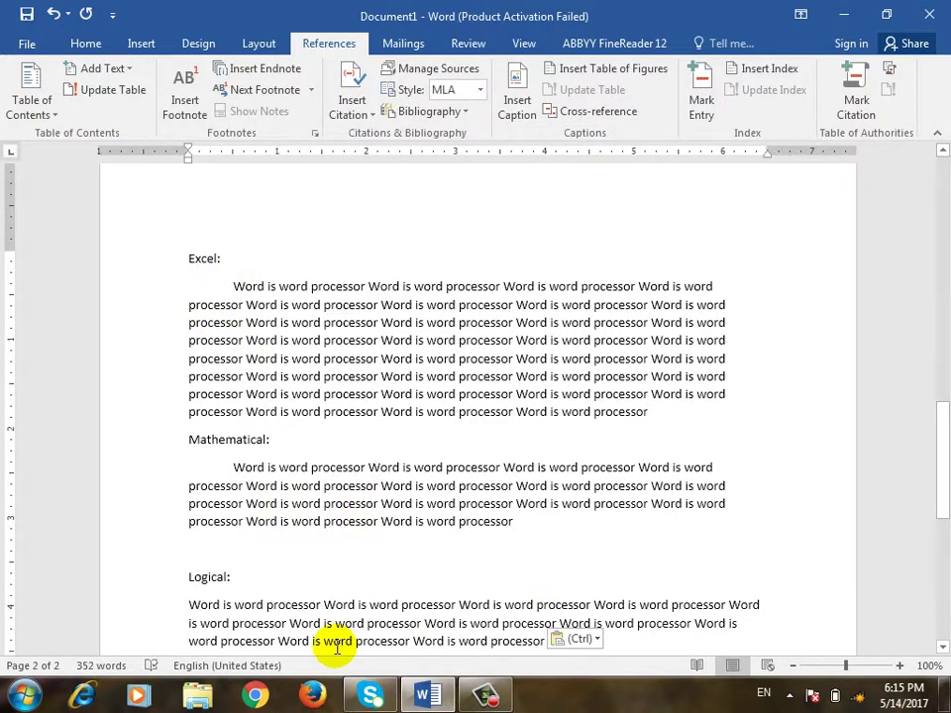
Insert a page break after the Logical paragraph and add the heading line "Access:" on the new page.
scroll(474, 569, "down", 4)
key("ctrl+Return")
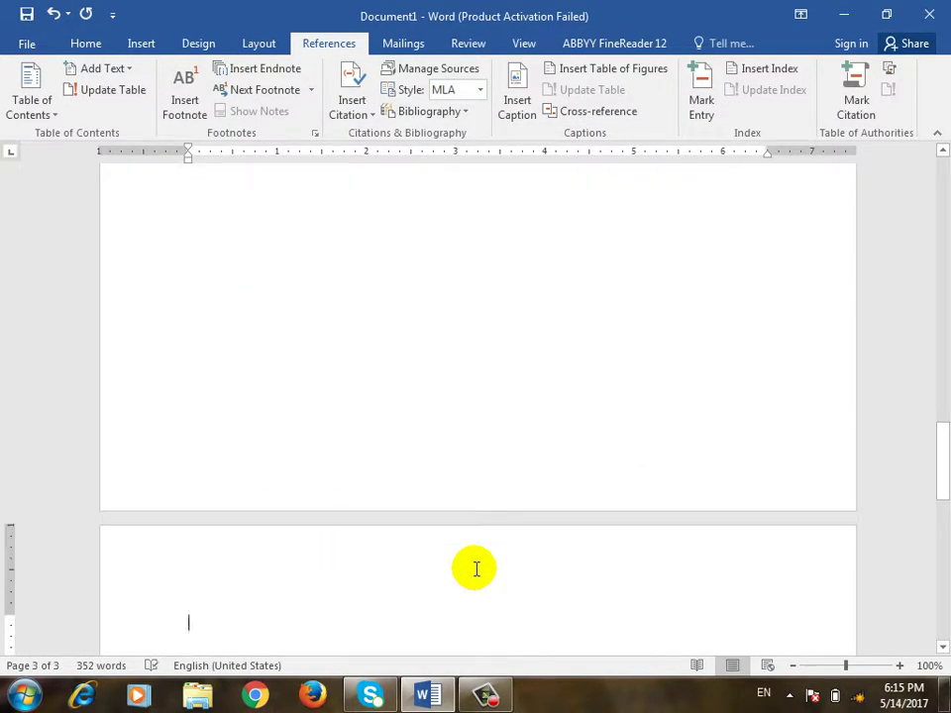
type("Access:")
key("Return")
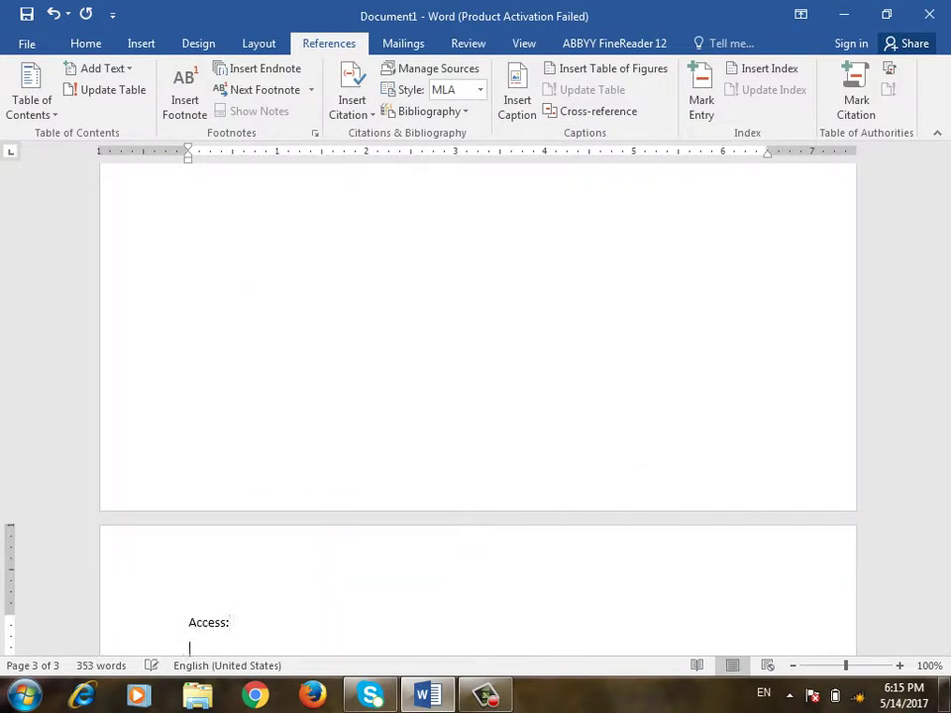
Fill an indented paragraph of about eight lines under "Access:" with repeated pastes of the copied sentence.
key("Tab")
key("ctrl+v")
key("ctrl+v")
key("ctrl+v")
key("ctrl+v")
key("ctrl+v")
key("ctrl+v")
key("ctrl+v")
key("ctrl+v")
key("ctrl+v")
key("ctrl+v")
key("ctrl+v")
key("ctrl+v")
key("ctrl+v")
key("ctrl+v")
key("ctrl+v")
key("ctrl+v")
key("ctrl+v")
key("ctrl+v")
key("ctrl+v")
key("ctrl+v")
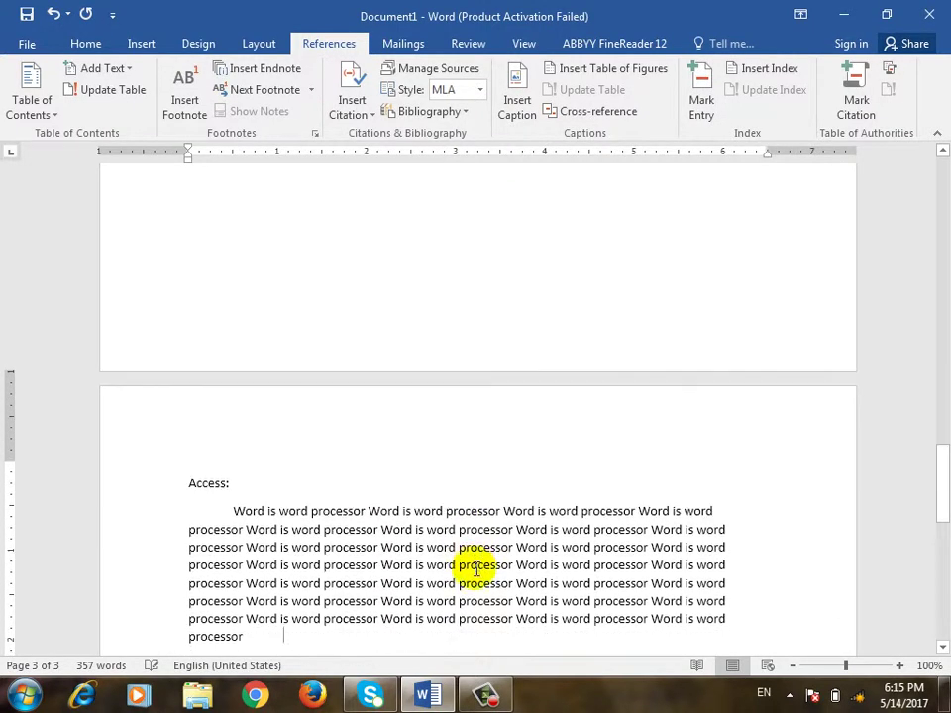
Apply the Heading 1 style to the "Word:" line on the first page.
scroll(465, 557, "up", 1)
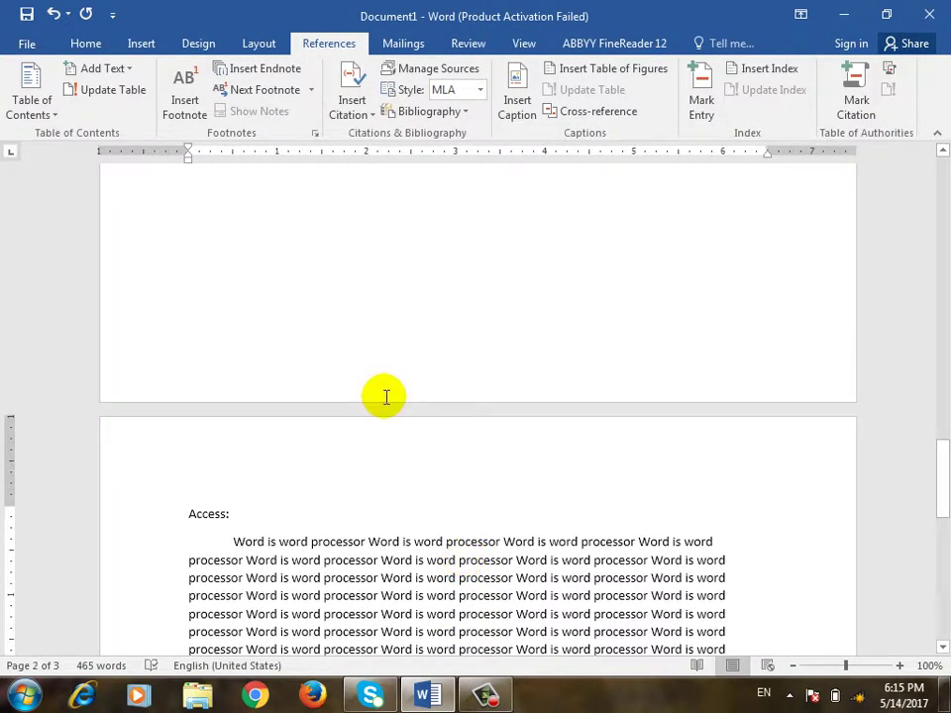
scroll(385, 396, "up", 20)
scroll(378, 405, "up", 2)
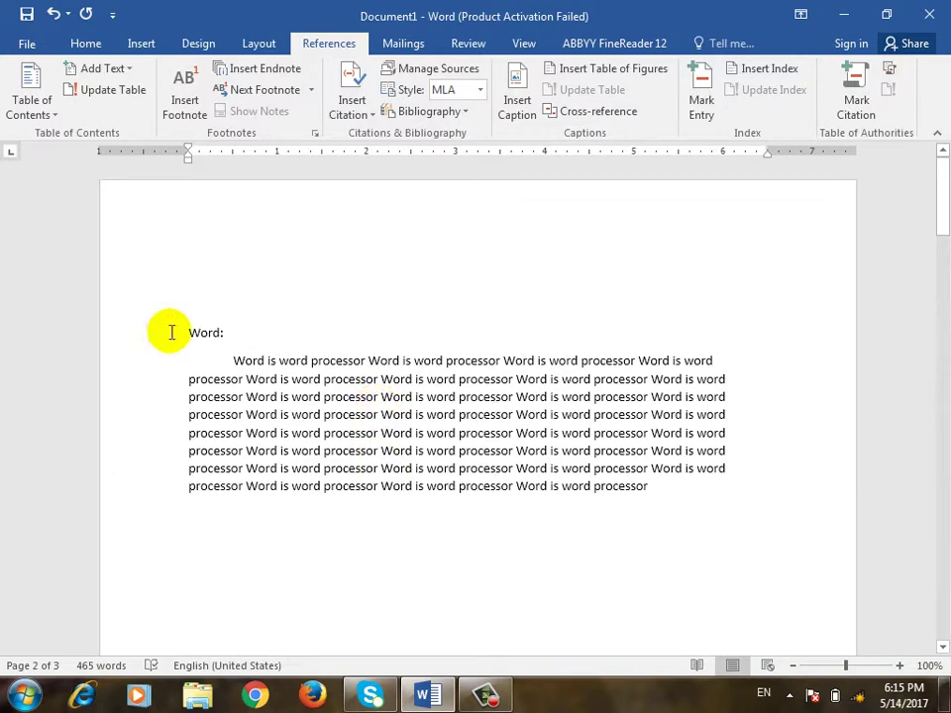
left_click(222, 333)
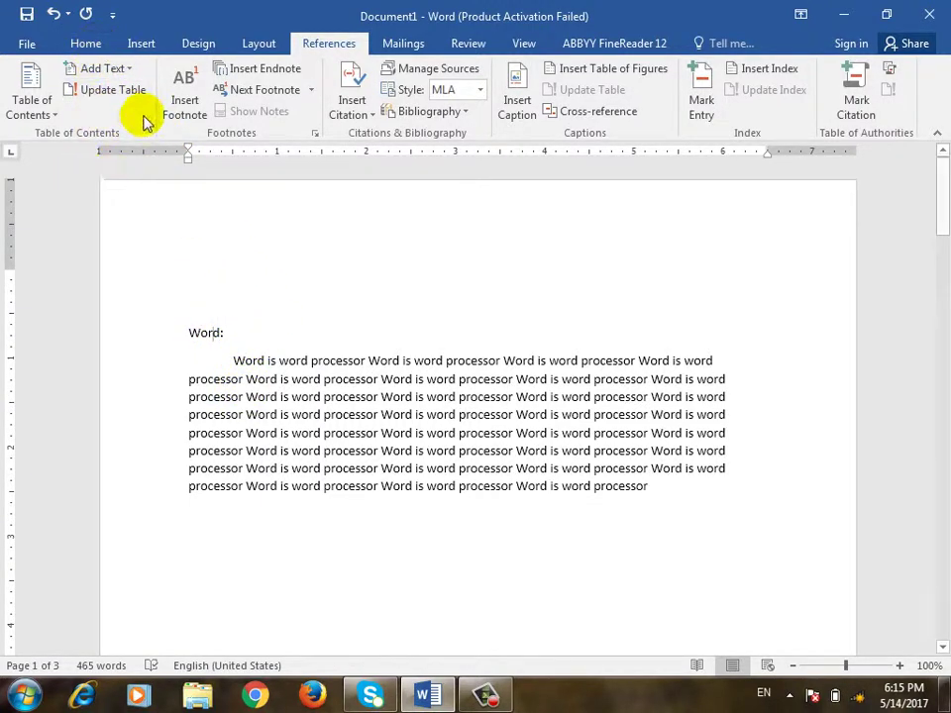
left_click(129, 69)
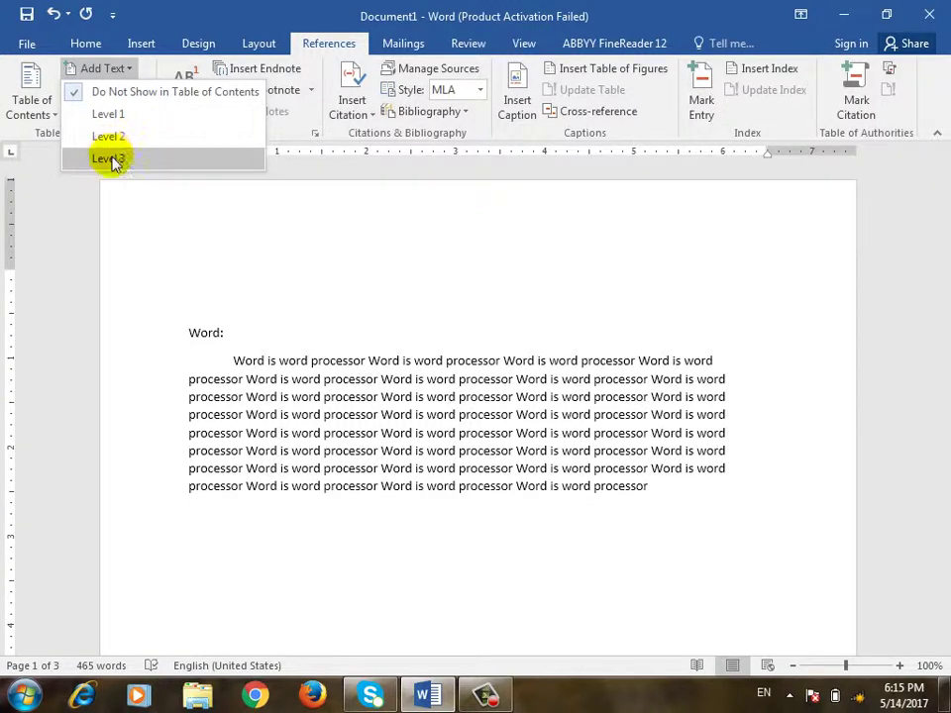
left_click(86, 43)
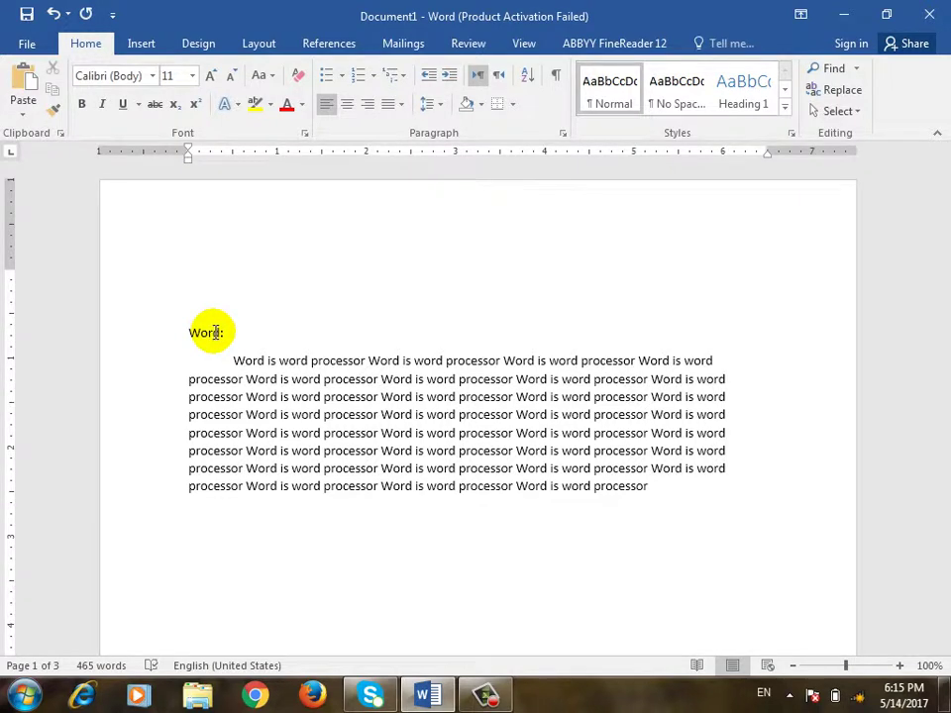
left_click(758, 95)
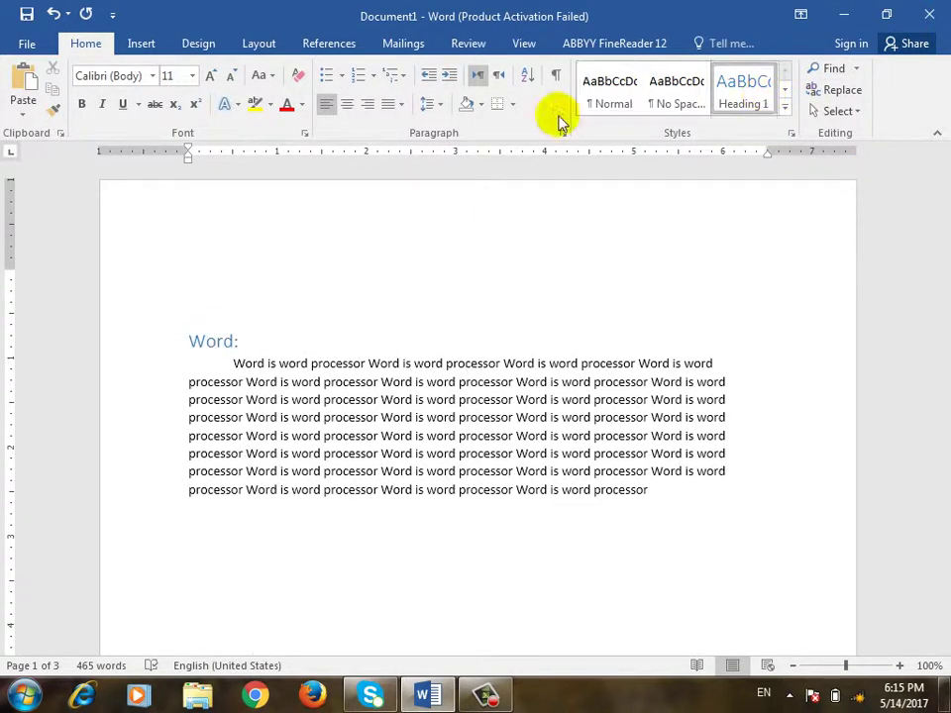
Check which table of contents level is assigned to the "Word:" heading.
left_click(147, 44)
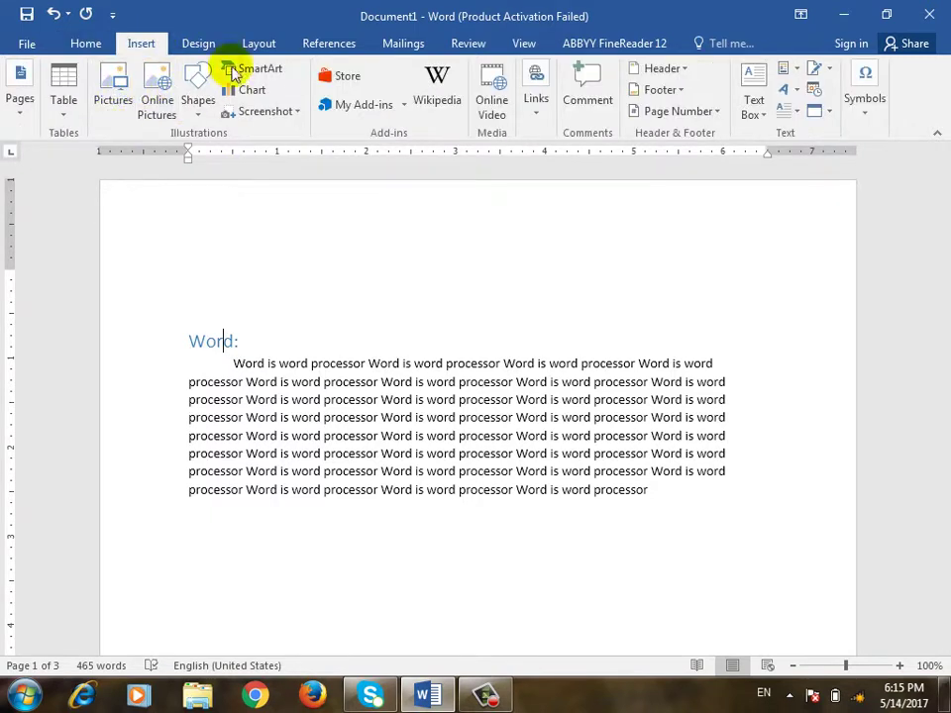
left_click(315, 44)
left_click(104, 70)
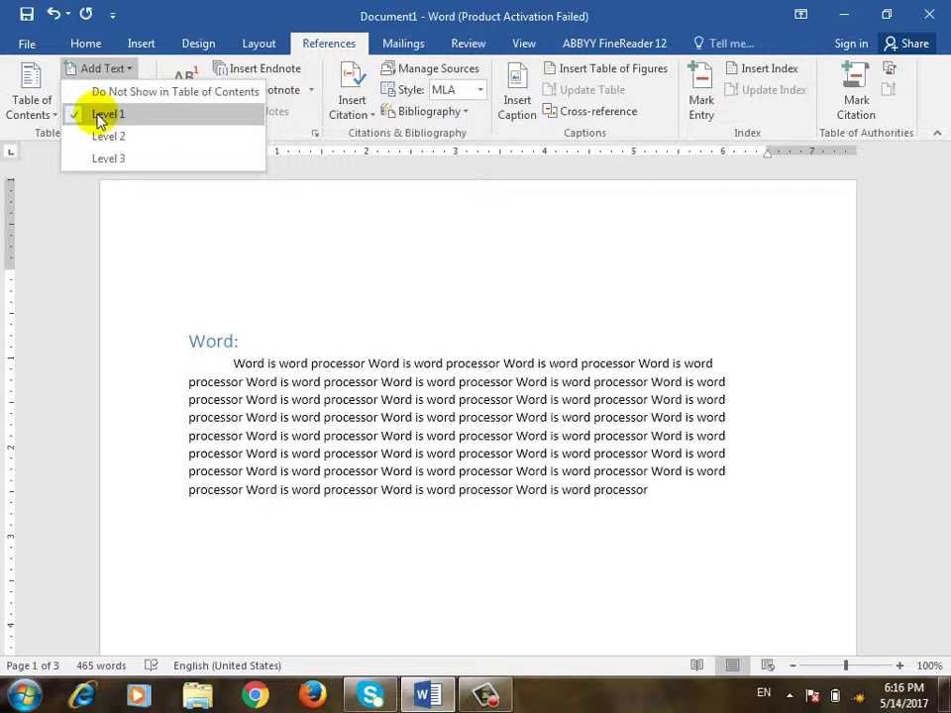
left_click(242, 344)
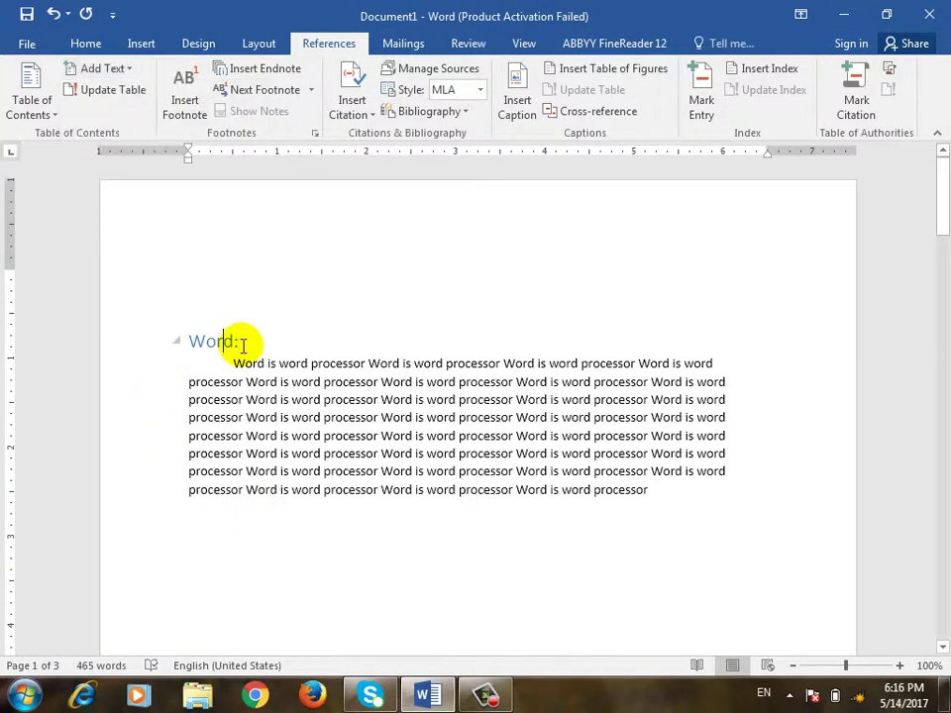
Assign table of contents Level 1 to the "Excel:" line on the second page.
scroll(256, 362, "down", 15)
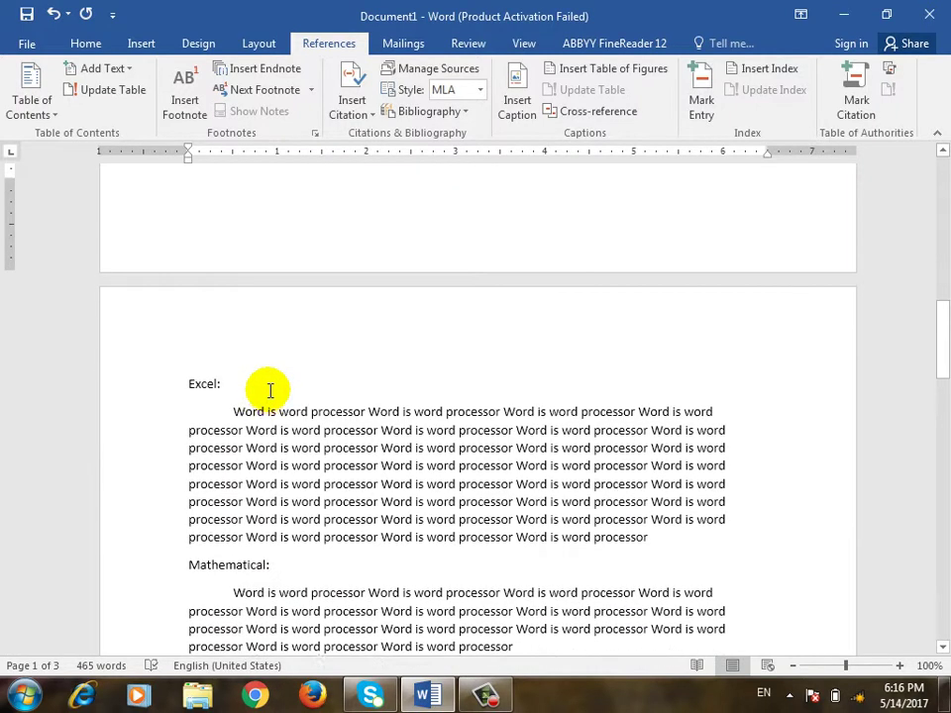
left_click(339, 407)
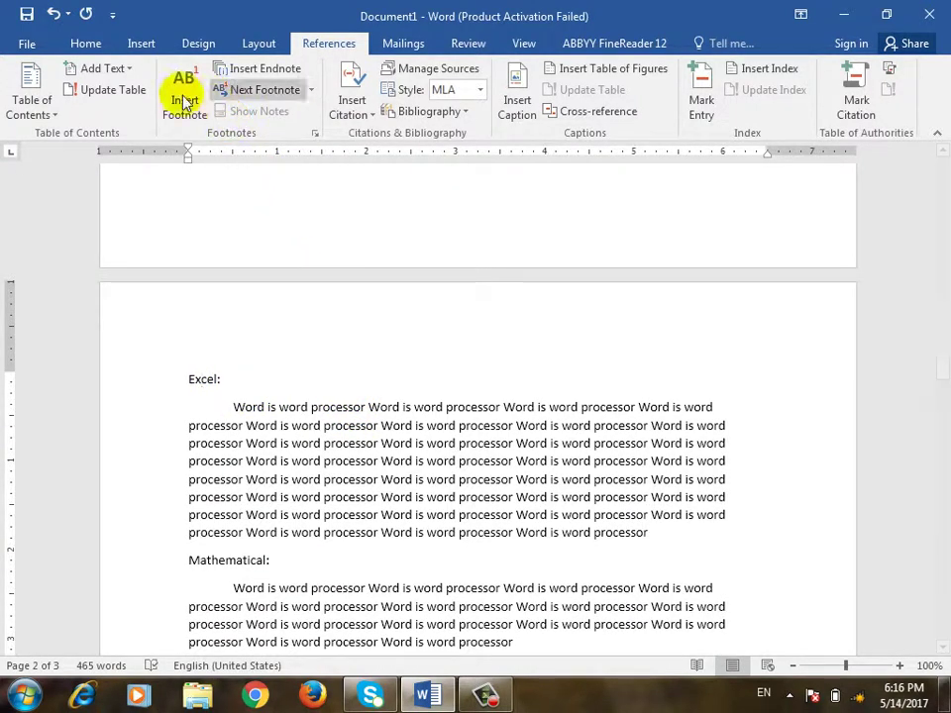
left_click(139, 43)
left_click(336, 44)
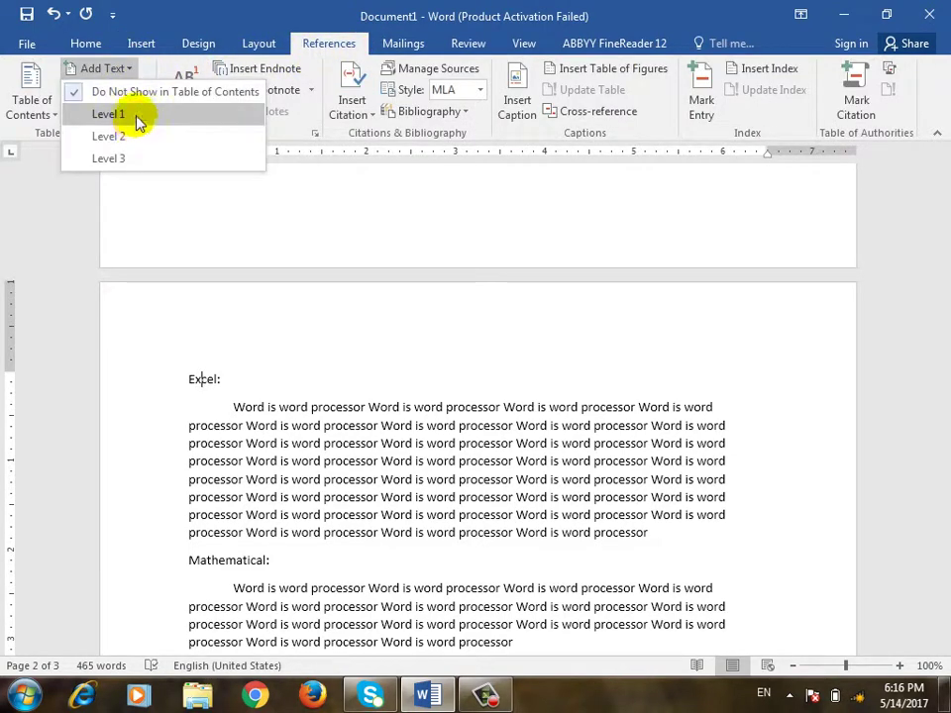
left_click(136, 120)
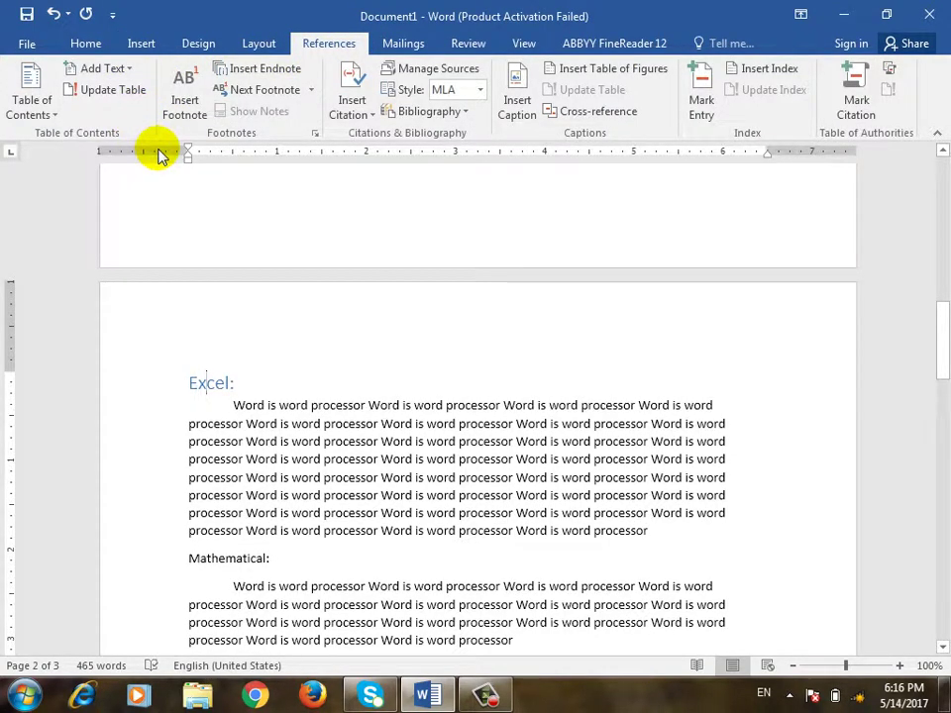
Assign table of contents Level 2 to the "Mathematical:" and "Logical:" lines on the second page.
scroll(228, 307, "down", 3)
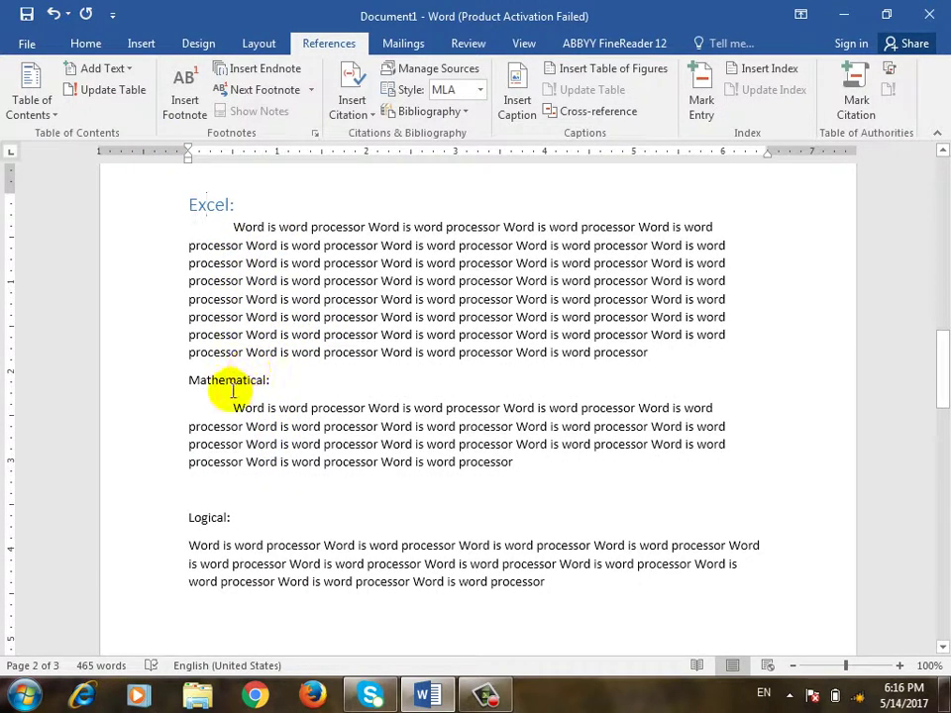
scroll(233, 315, "up", 1)
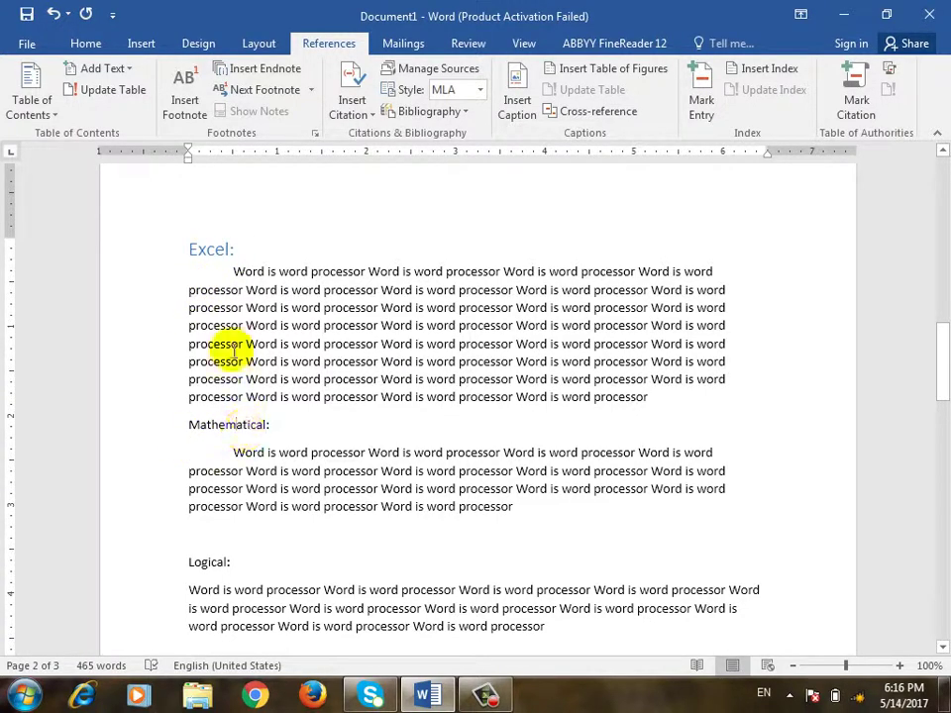
left_click(109, 69)
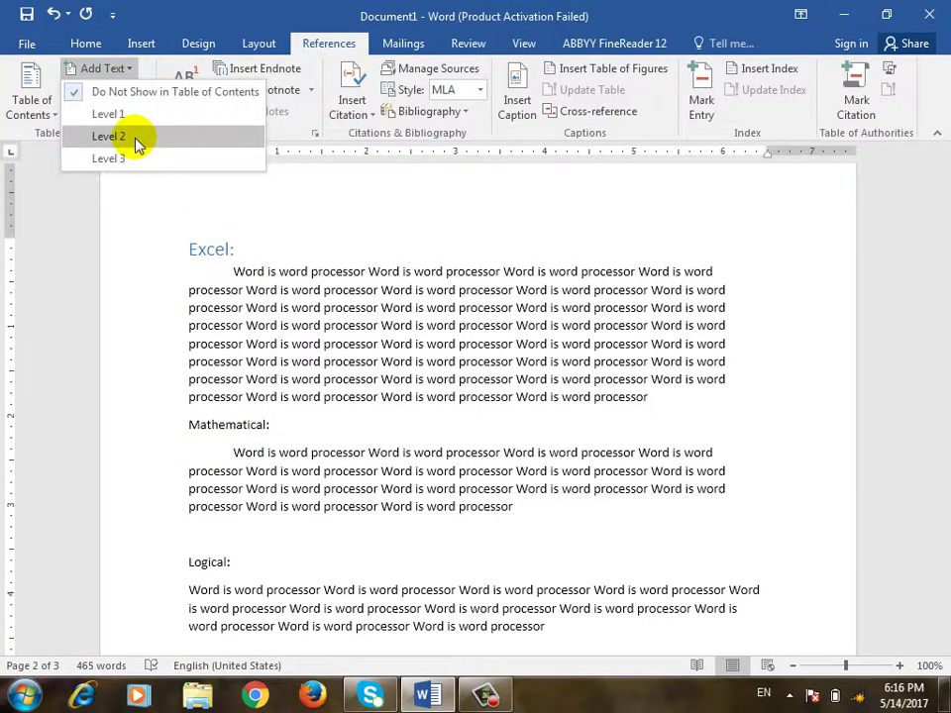
left_click(136, 139)
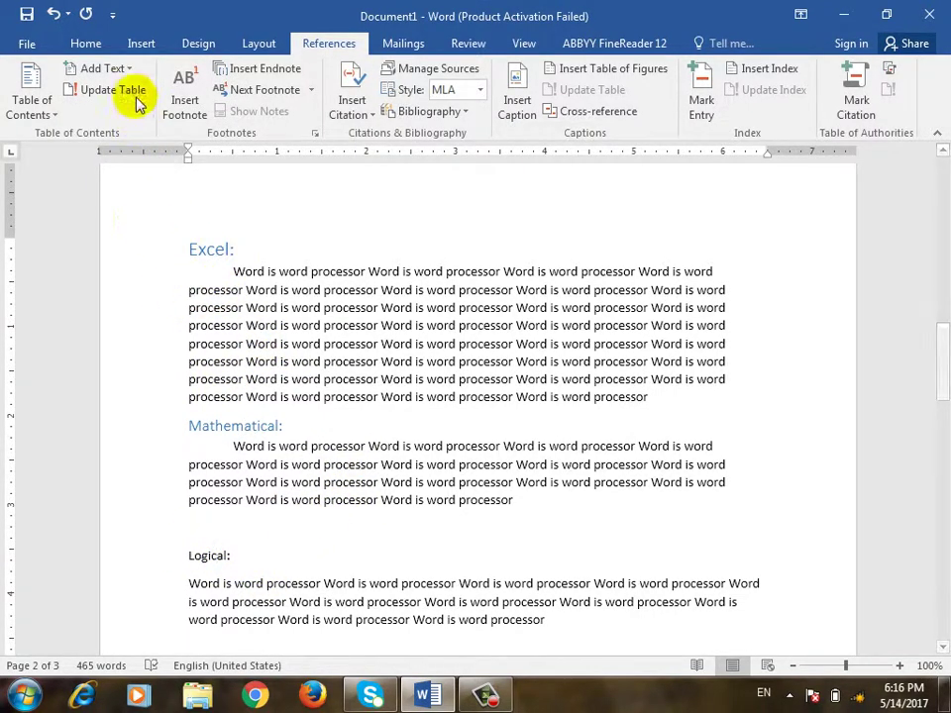
left_click(117, 68)
left_click(128, 136)
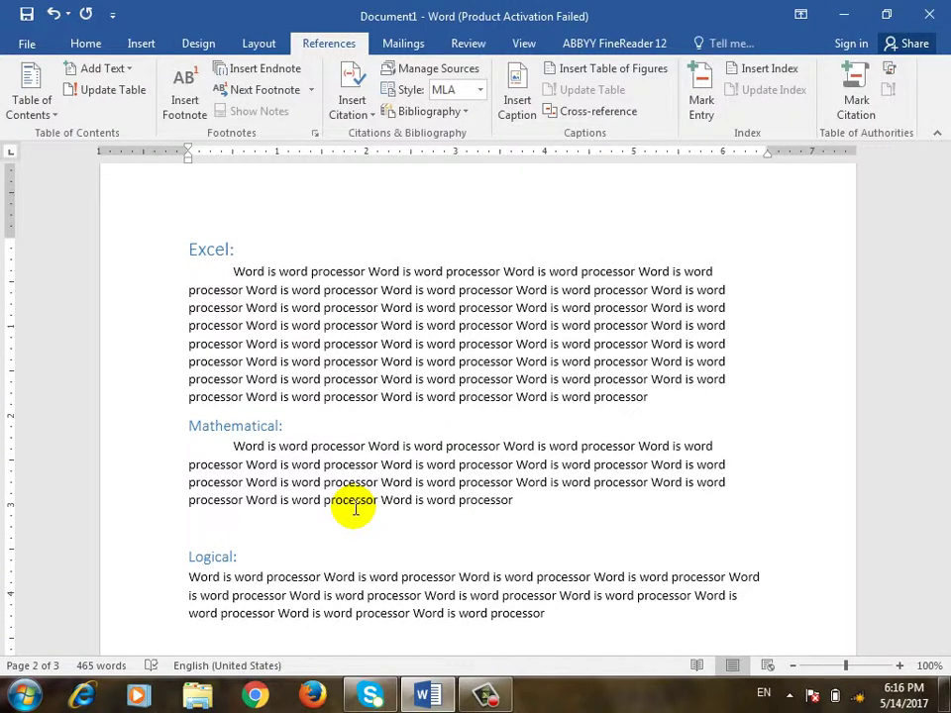
Assign table of contents Level 1 to the "Access:" line on the third page.
scroll(346, 634, "down", 15)
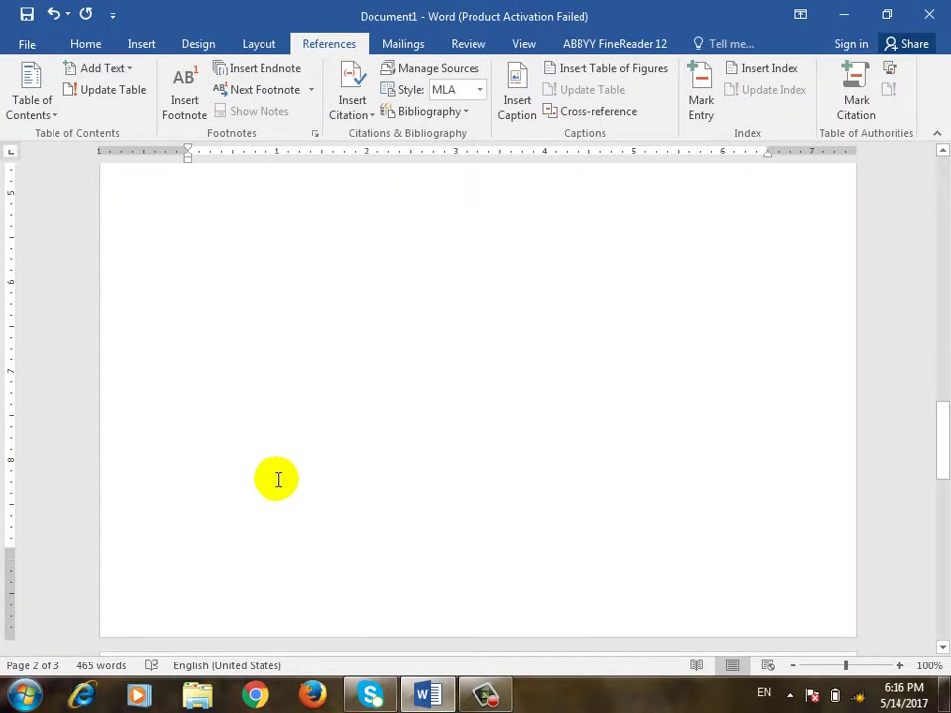
left_click(215, 438)
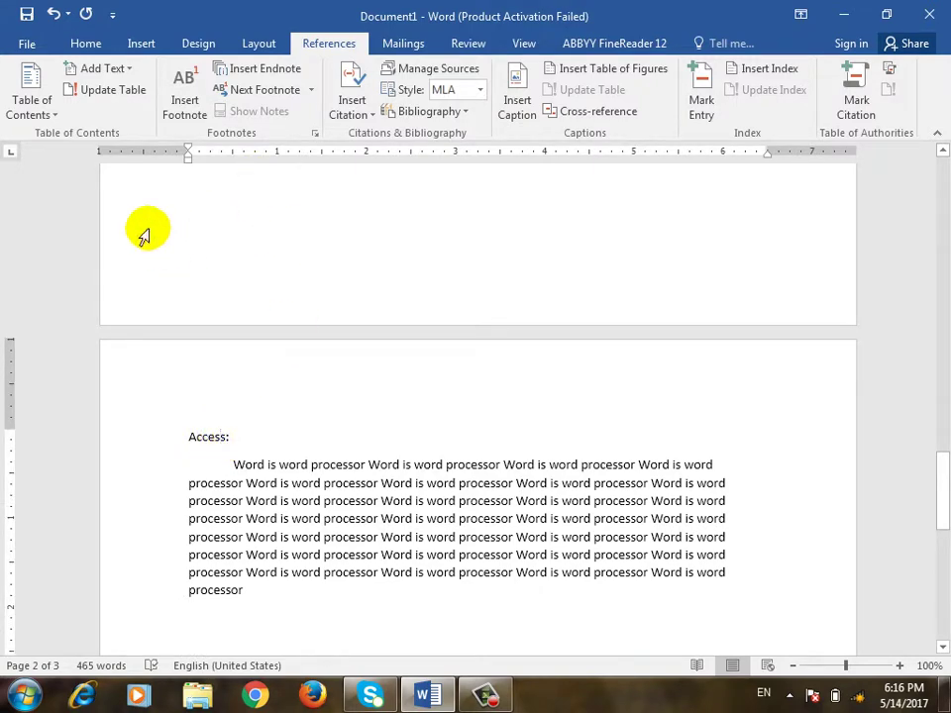
left_click(118, 74)
left_click(121, 113)
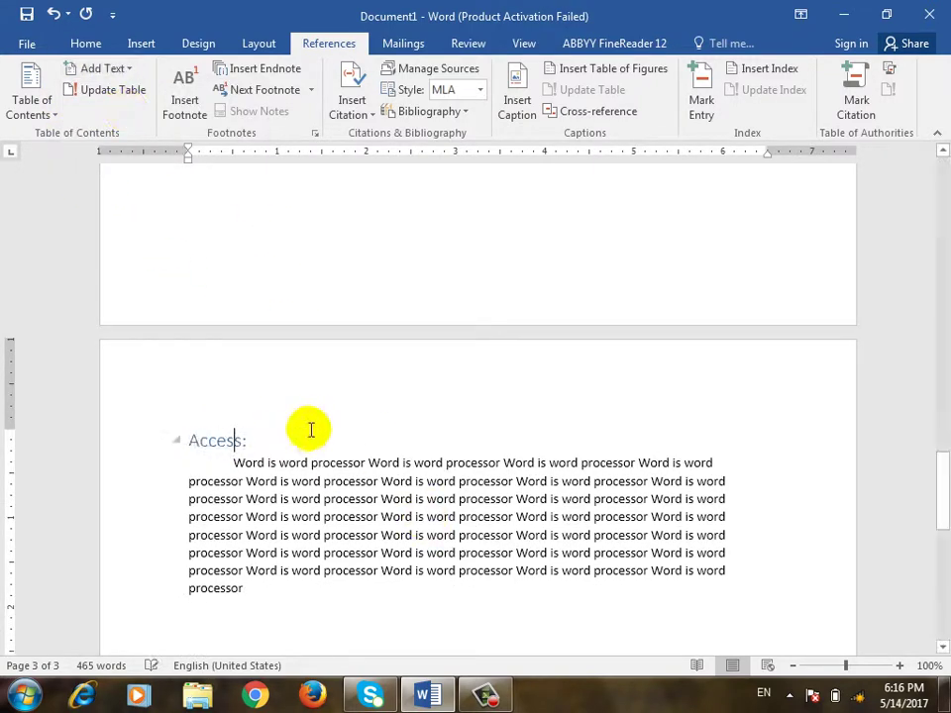
Insert the built-in Automatic Table 1 table of contents above the "Word:" heading on the first page.
scroll(327, 434, "up", 20)
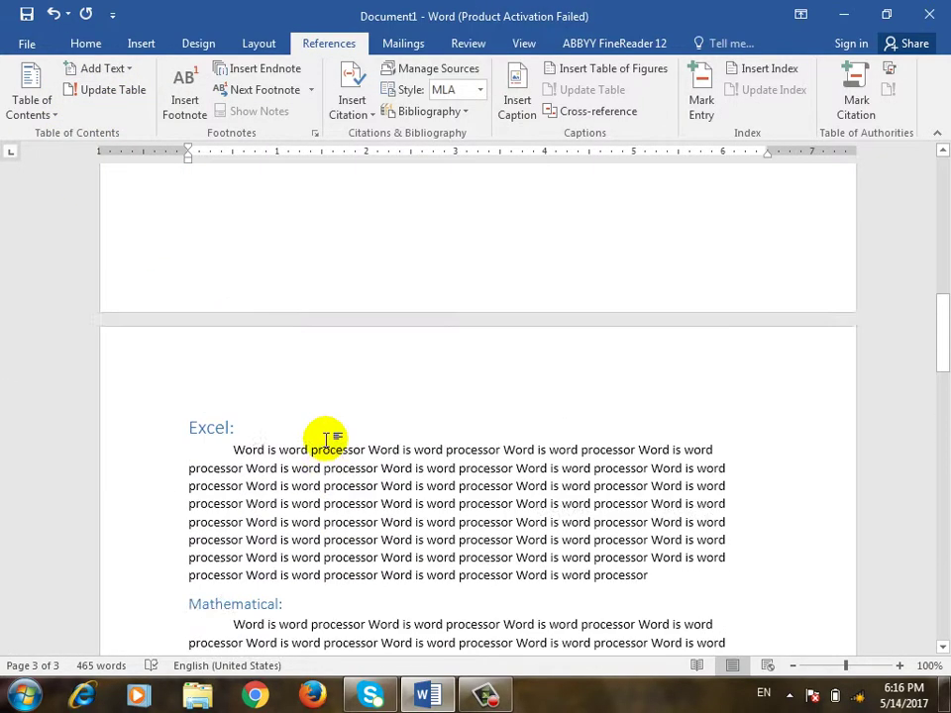
scroll(327, 439, "up", 5)
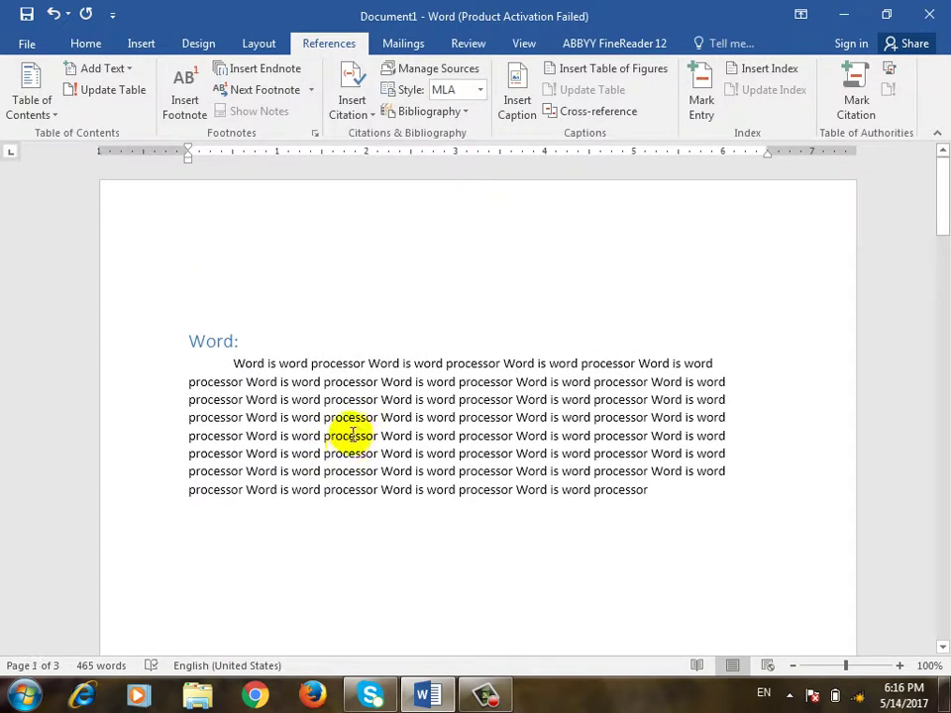
left_click(297, 263)
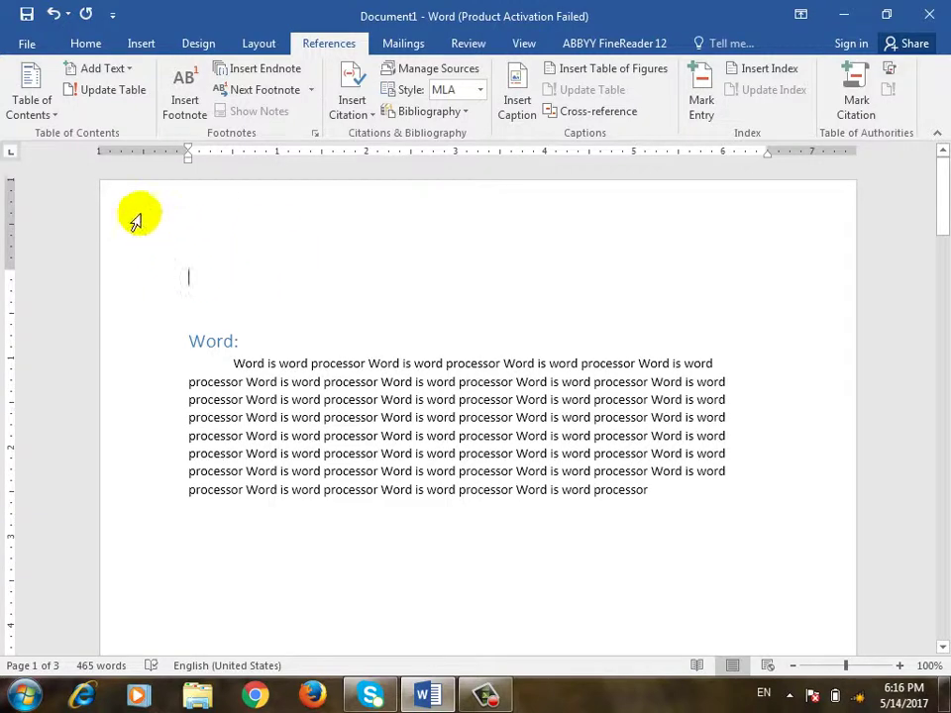
left_click(54, 115)
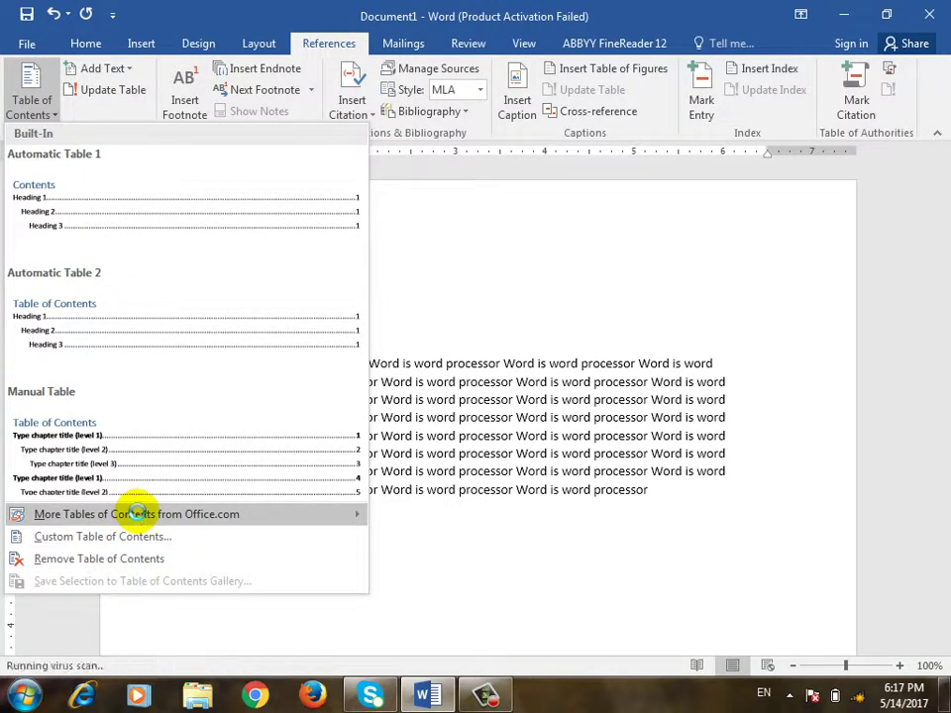
mouse_move(139, 517)
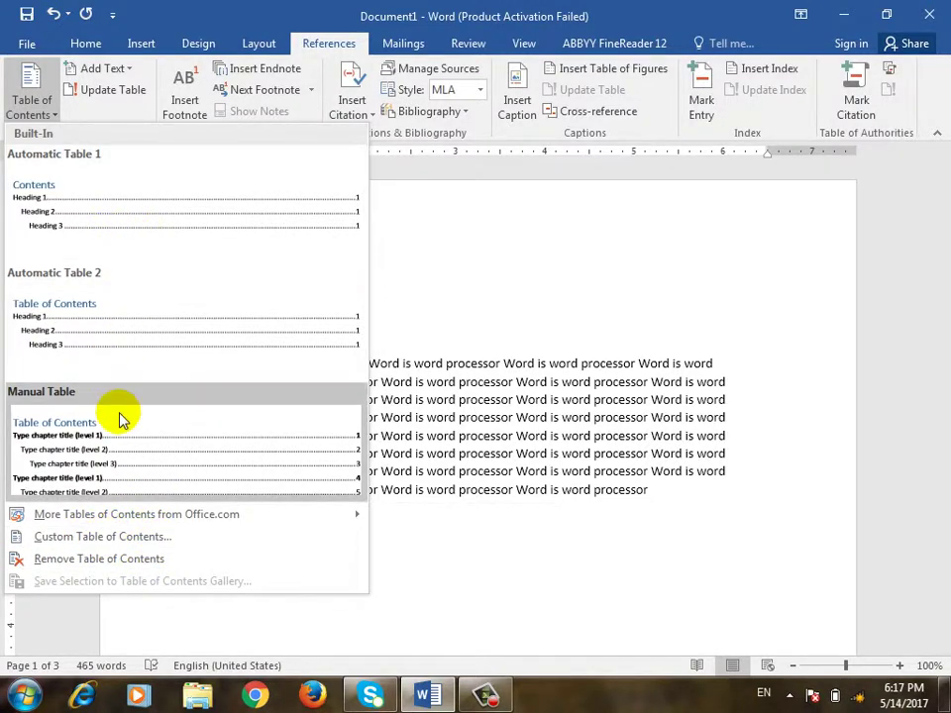
left_click(132, 206)
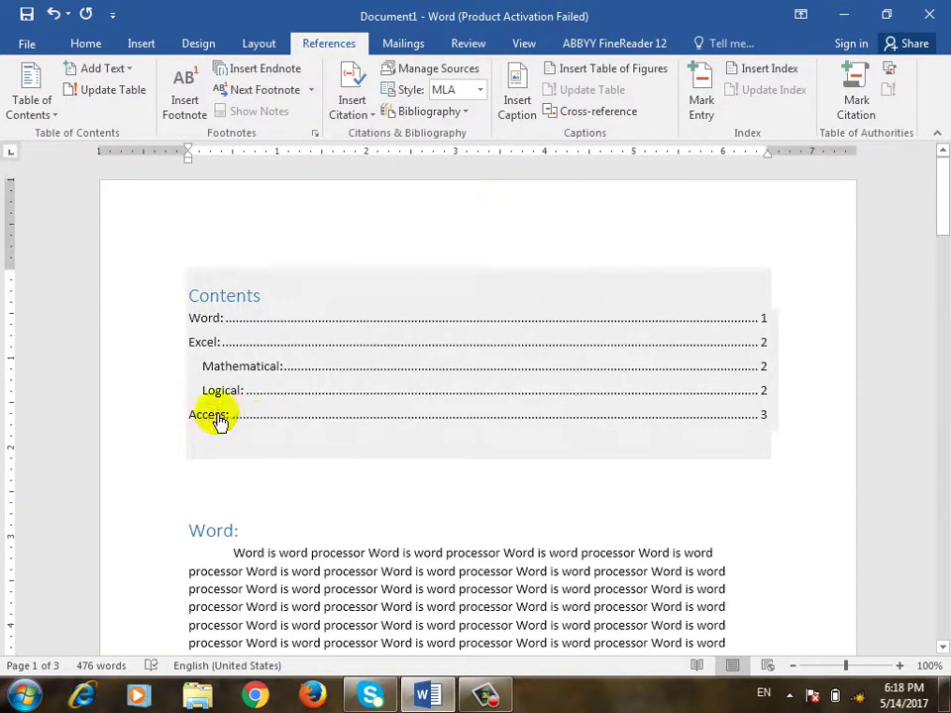
Follow the Access, Word and Mathematical links in the table of contents to check where they lead, returning to the contents after each.
left_click(218, 418, "ctrl")
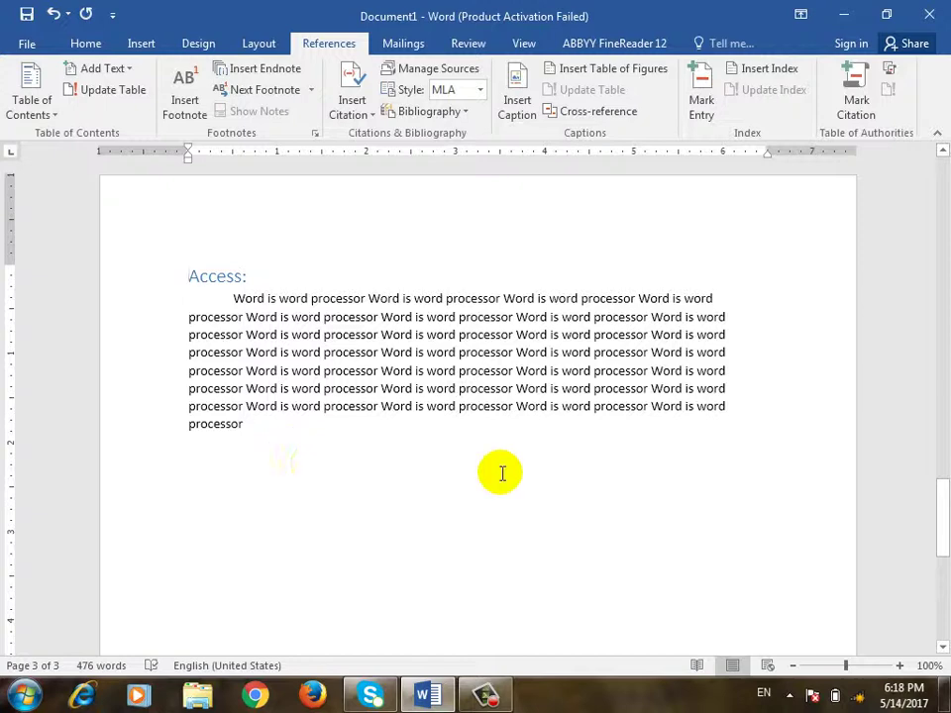
left_click_drag(936, 505, 939, 170)
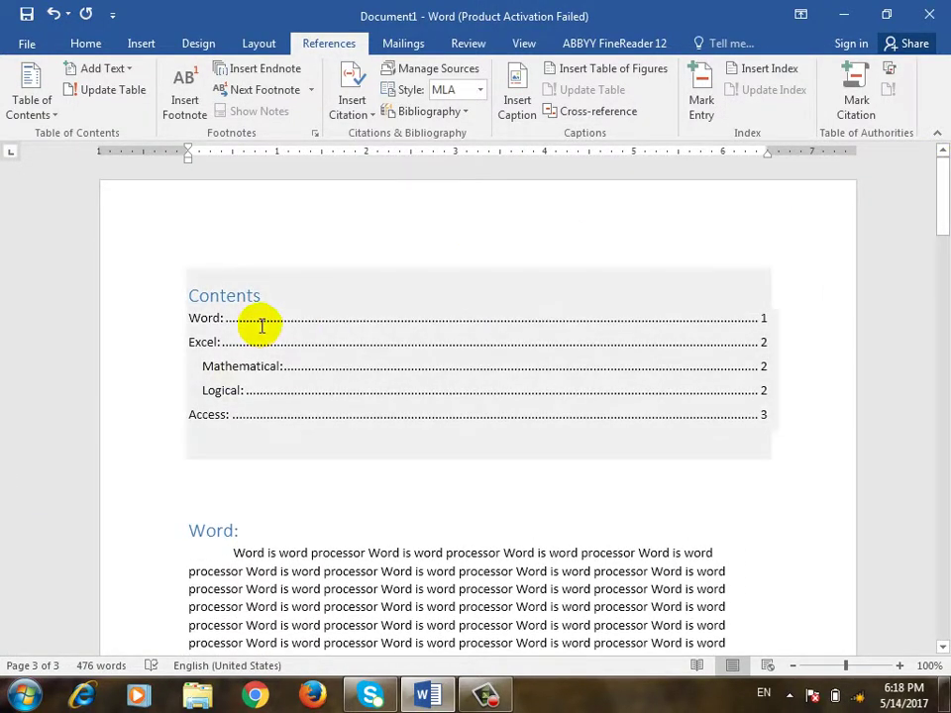
left_click(210, 321, "ctrl")
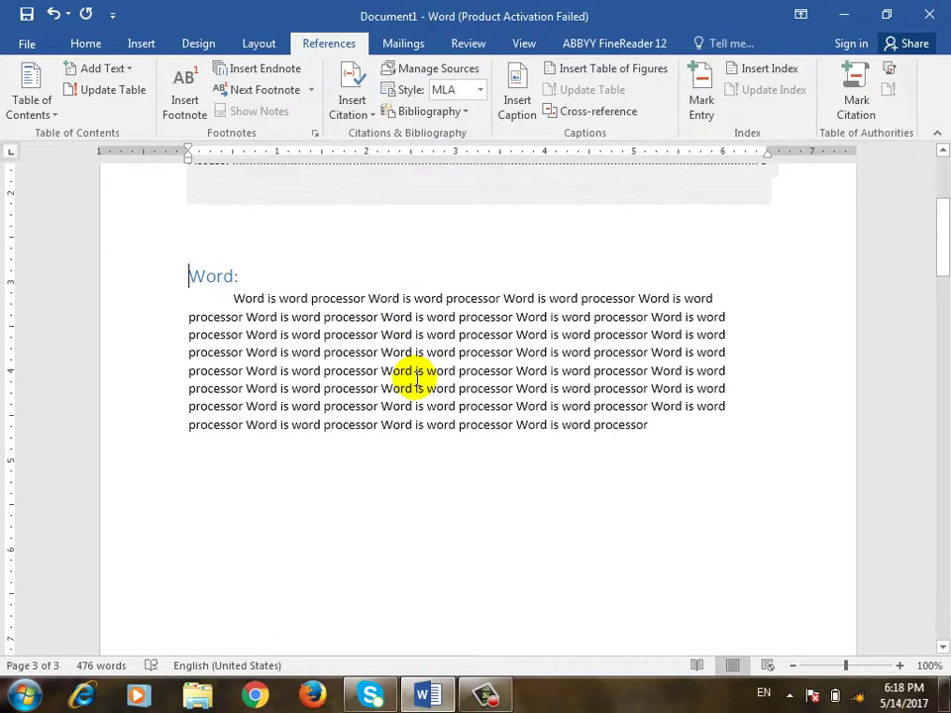
scroll(226, 312, "up", 4)
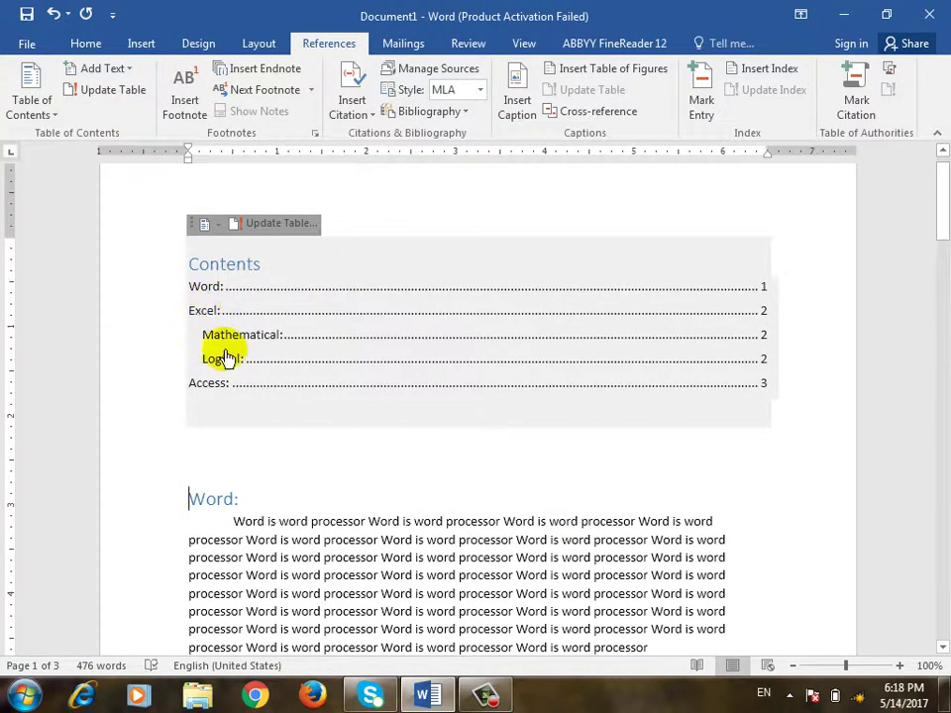
left_click(246, 345, "ctrl")
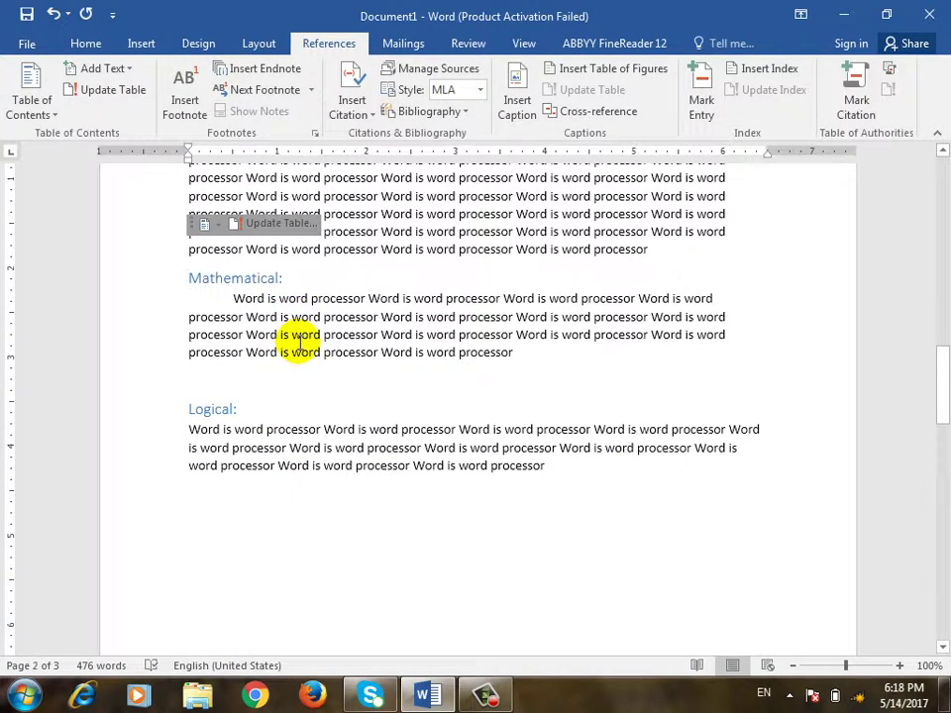
scroll(401, 381, "up", 15)
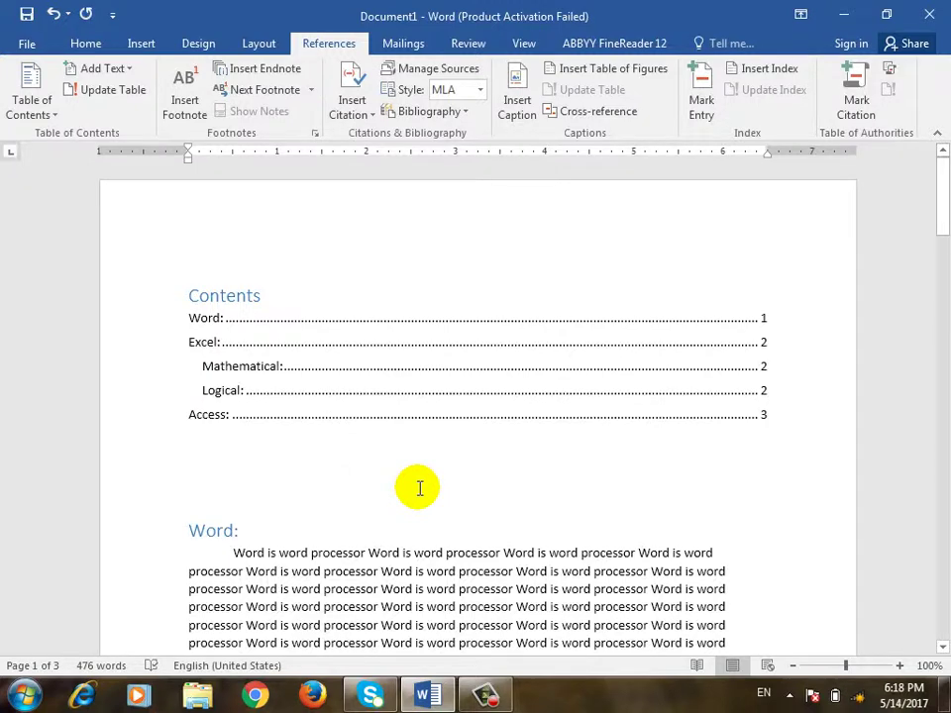
Add the heading line "Windows:" a few blank lines below the Access paragraph on the third page.
scroll(427, 461, "down", 3)
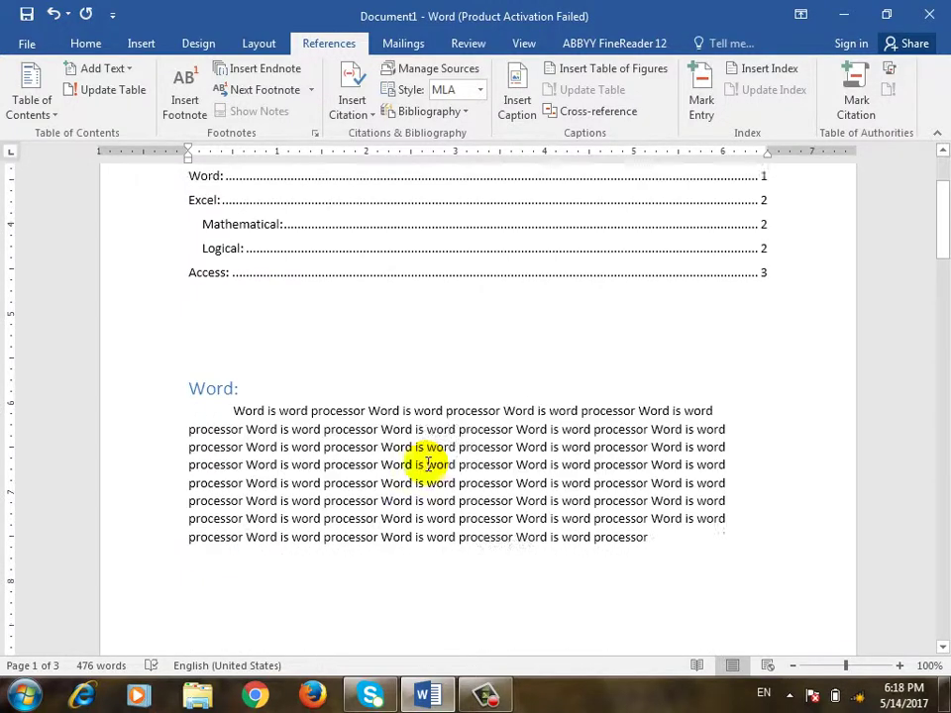
scroll(427, 462, "down", 5)
left_click_drag(934, 269, 936, 600)
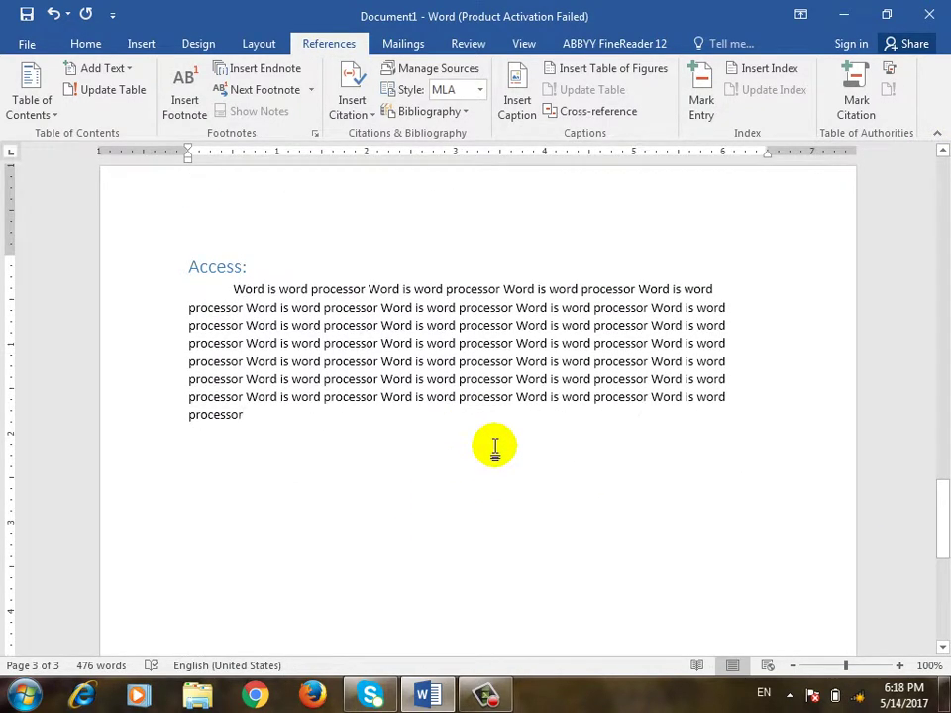
left_click(494, 446)
key("Return")
key("Return")
key("Return")
key("Return")
type("Windows:")
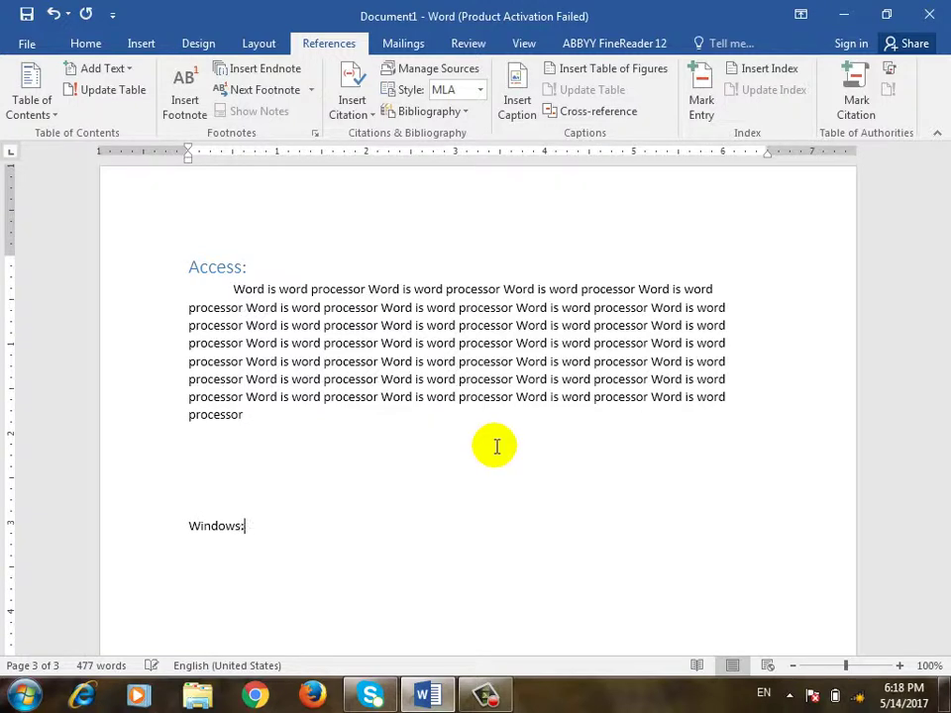
Fill an indented paragraph of about five lines under "Windows:" with repeated pastes of the copied sentence.
key("Return")
key("Tab")
key("ctrl+v")
key("ctrl+v")
key("ctrl+v")
key("ctrl+v")
key("ctrl+v")
key("ctrl+v")
key("ctrl+v")
key("ctrl+v")
key("ctrl+v")
key("ctrl+v")
key("ctrl+v")
key("ctrl+v")
key("ctrl+v")
key("ctrl+v")
key("ctrl+v")
key("ctrl+v")
key("ctrl+v")
Assign table of contents Level 1 to the "Windows:" line on the third page.
scroll(491, 465, "down", 3)
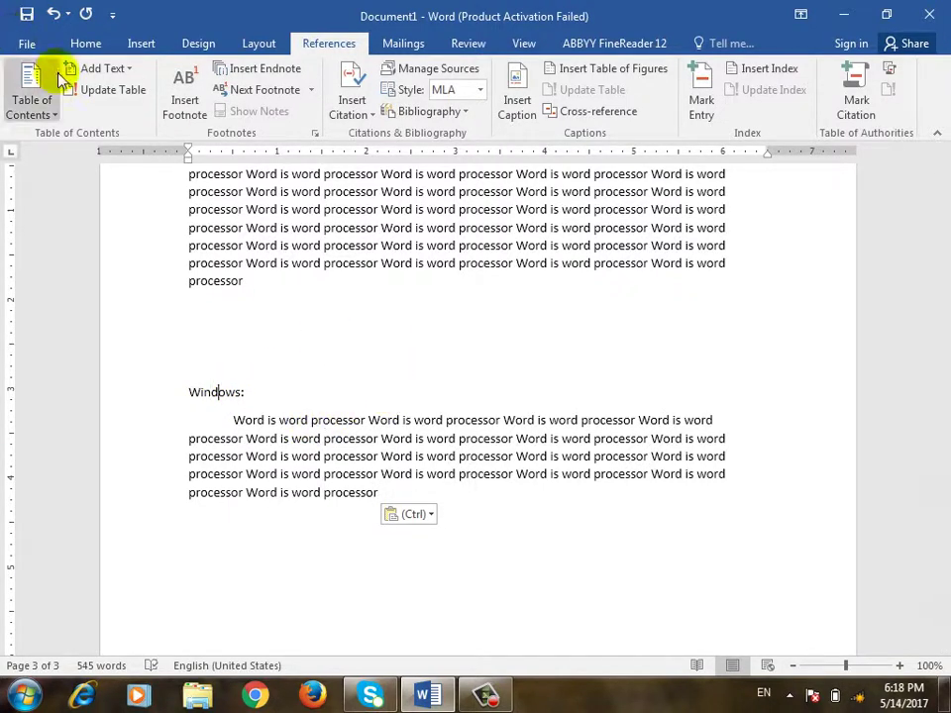
left_click(124, 71)
left_click(111, 137)
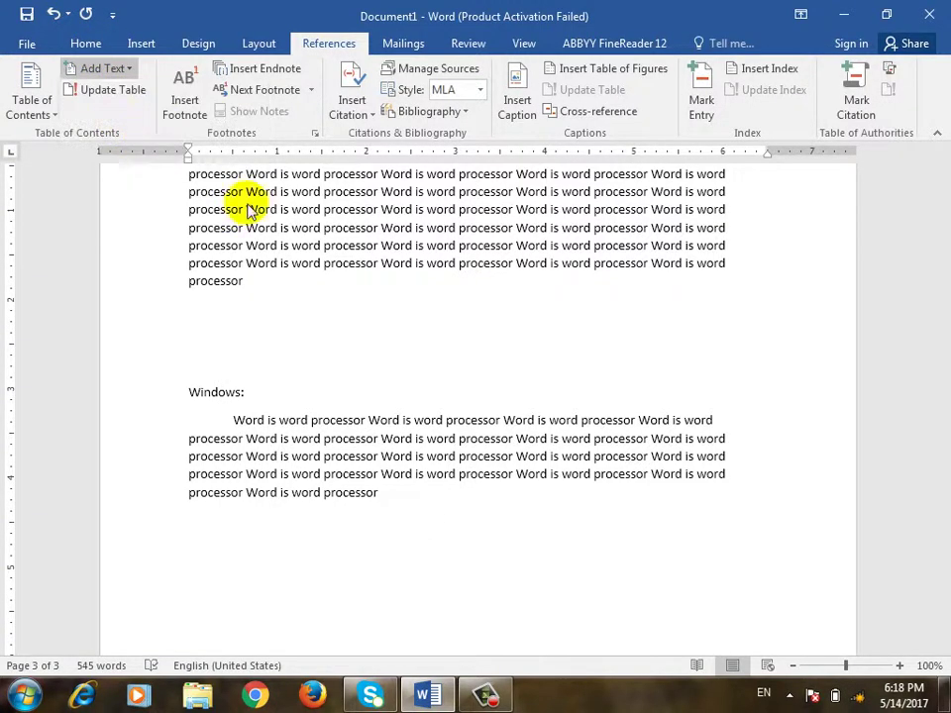
Update the entire table of contents on the first page to include the new Windows heading.
scroll(407, 446, "up", 20)
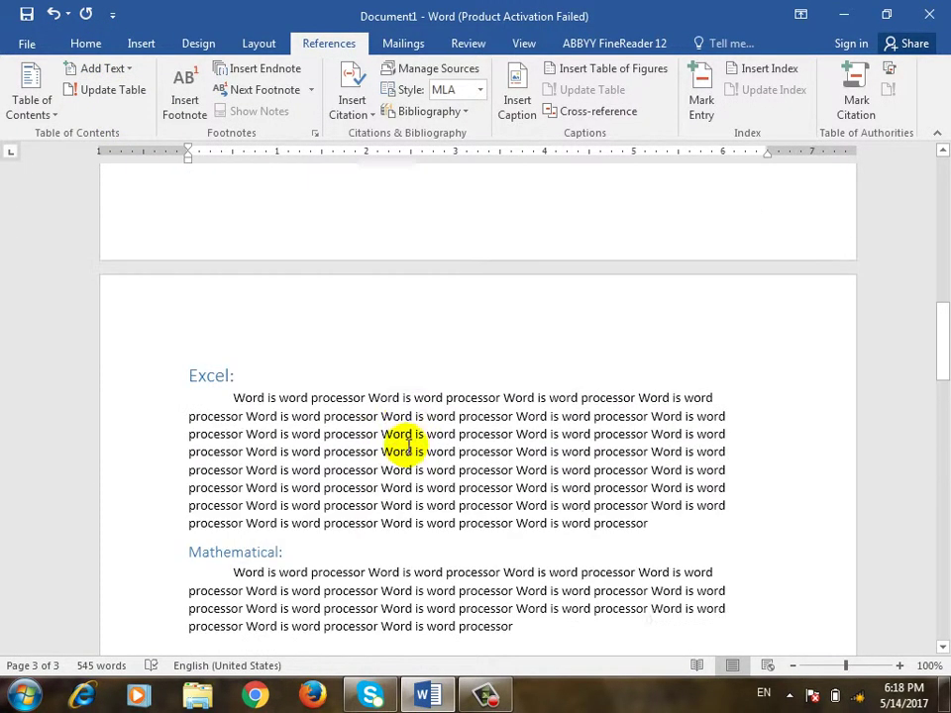
left_click(403, 388)
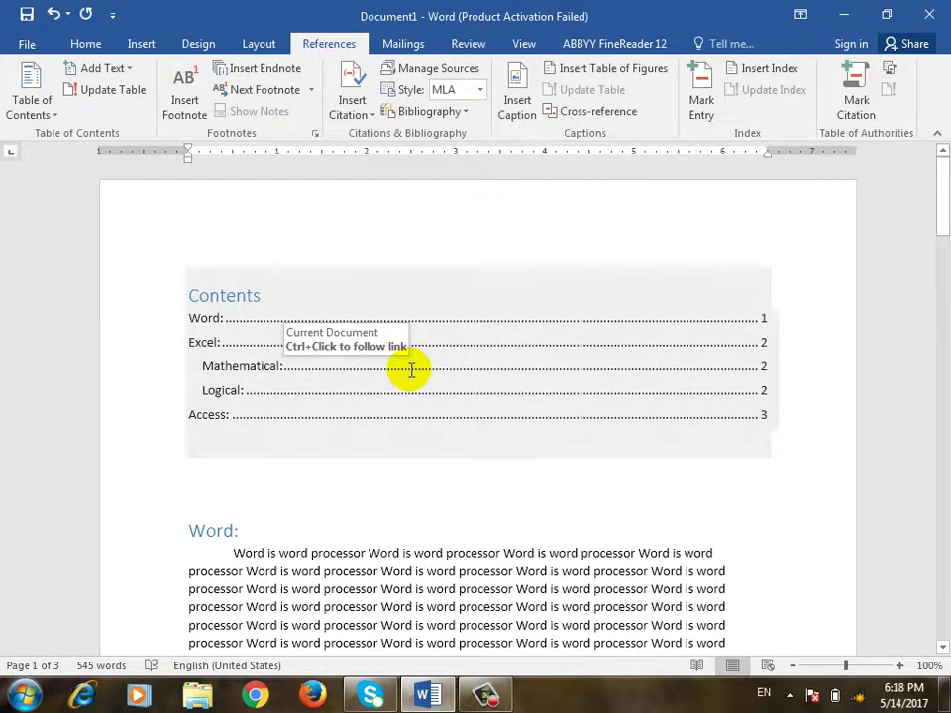
left_click_drag(411, 369, 355, 257)
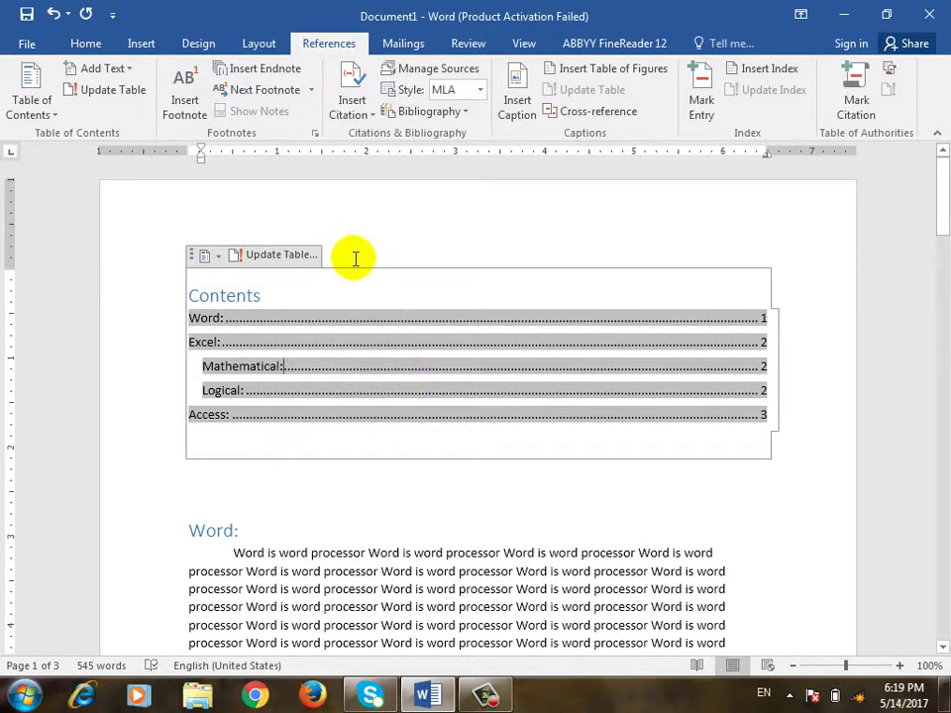
left_click(113, 91)
left_click_drag(478, 271, 601, 293)
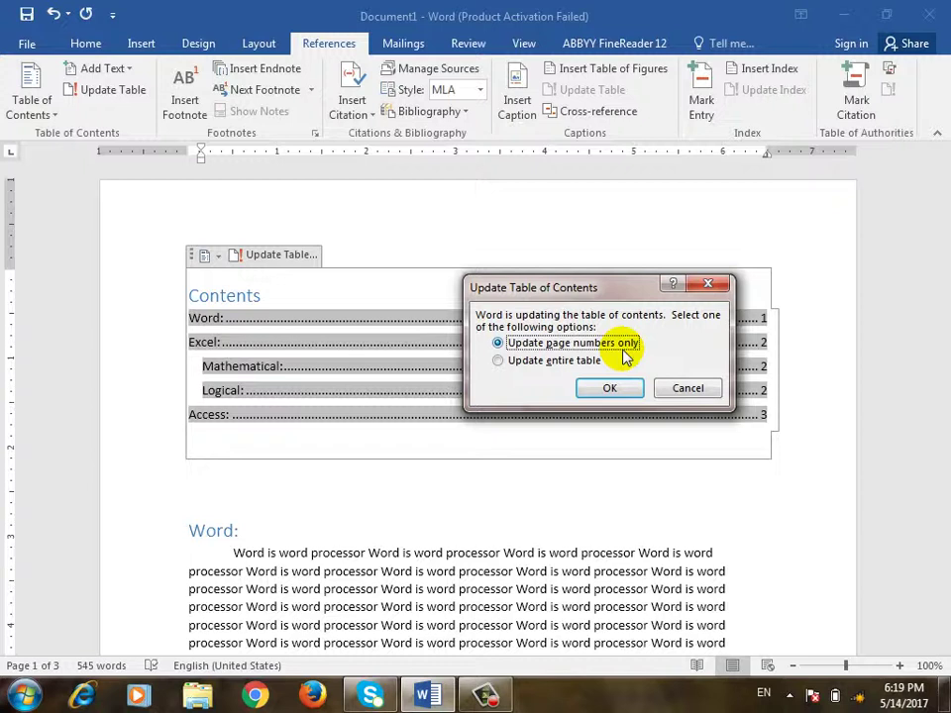
left_click(592, 362)
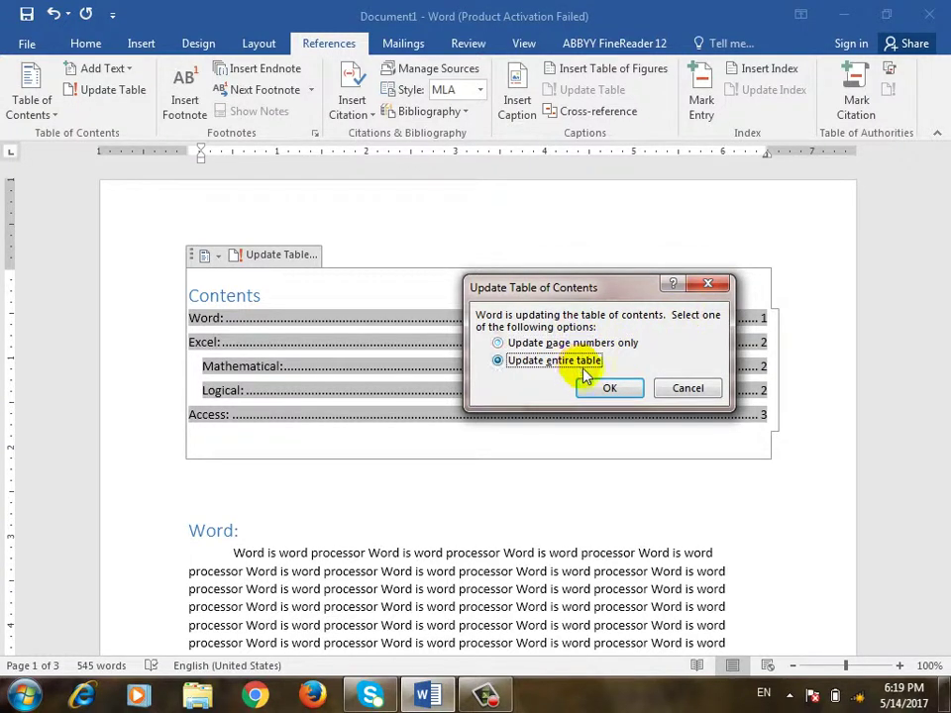
left_click(604, 394)
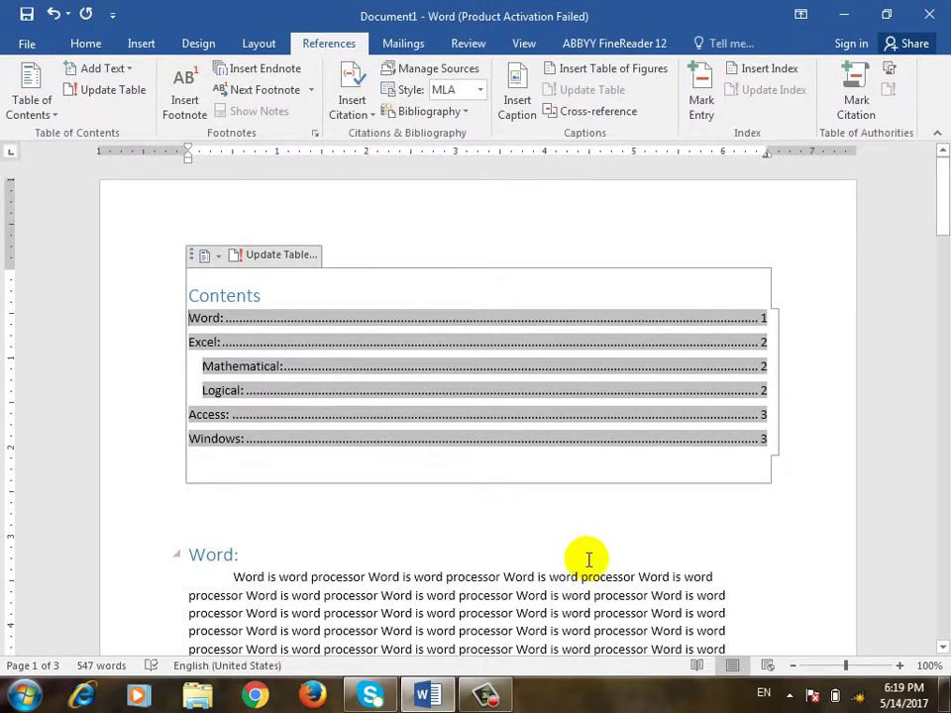
Insert a page break before the "Windows:" heading to move it and its paragraph onto a new page.
scroll(604, 584, "down", 10)
scroll(600, 471, "down", 15)
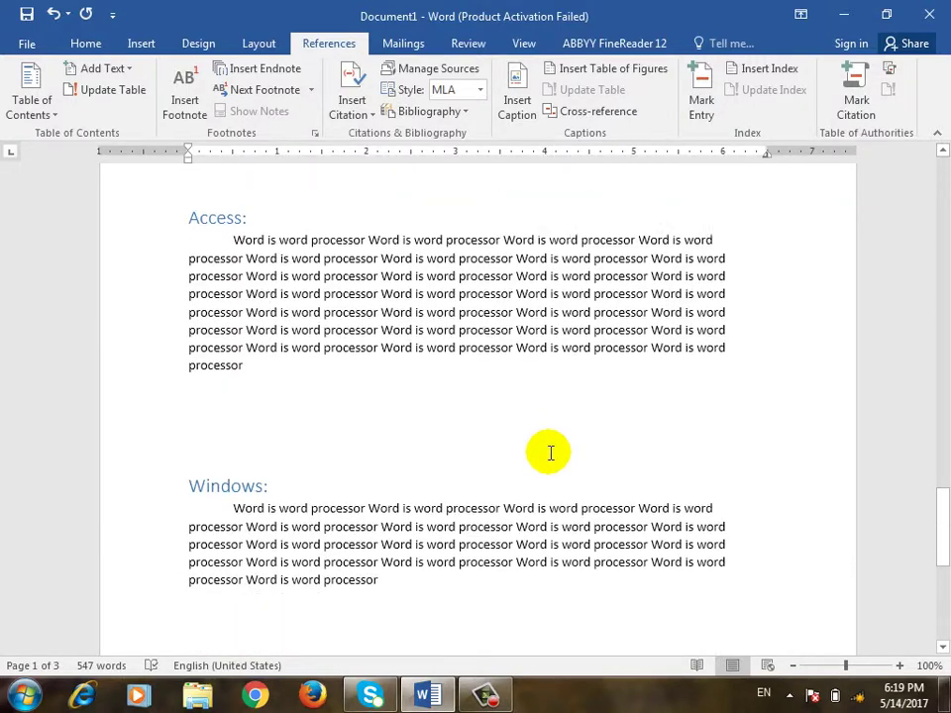
left_click(189, 485)
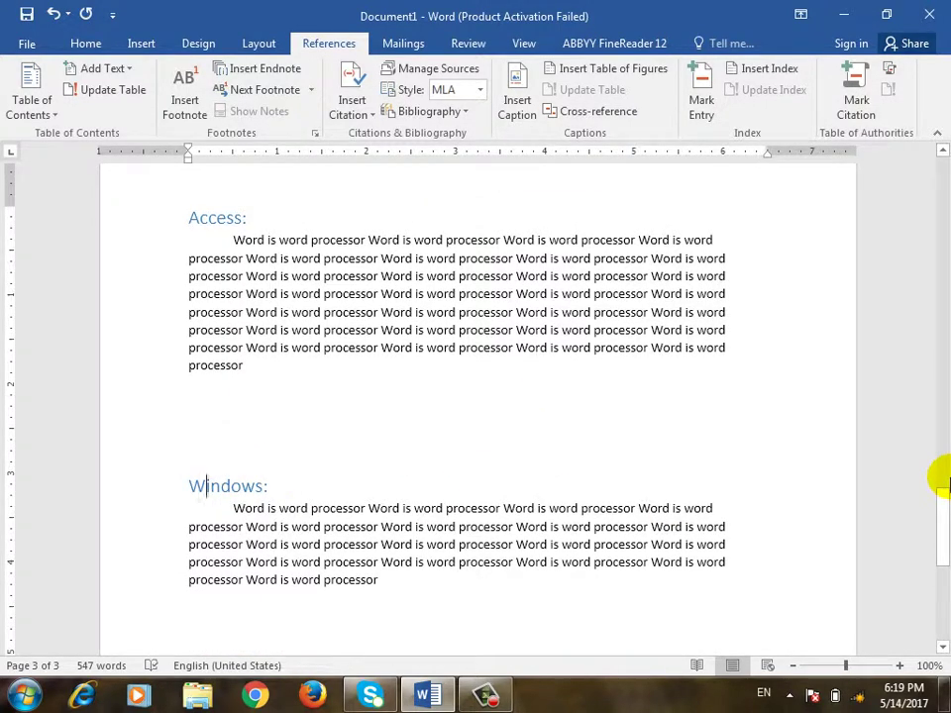
key("ctrl+Return")
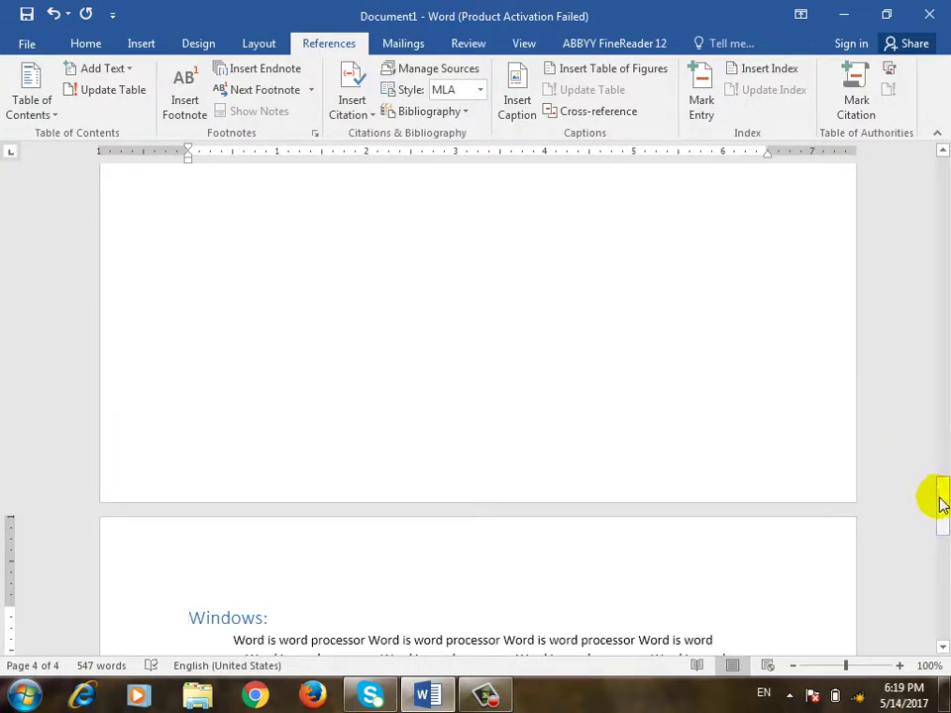
Update only the page numbers of the table of contents on the first page.
left_click_drag(936, 501, 933, 147)
left_click(287, 411)
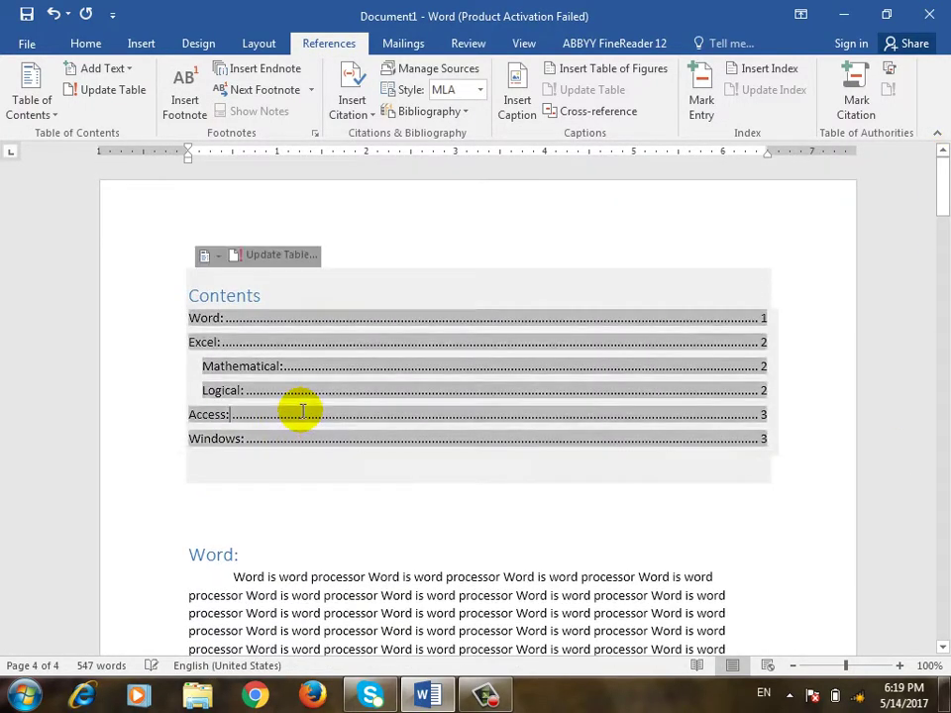
right_click(313, 345)
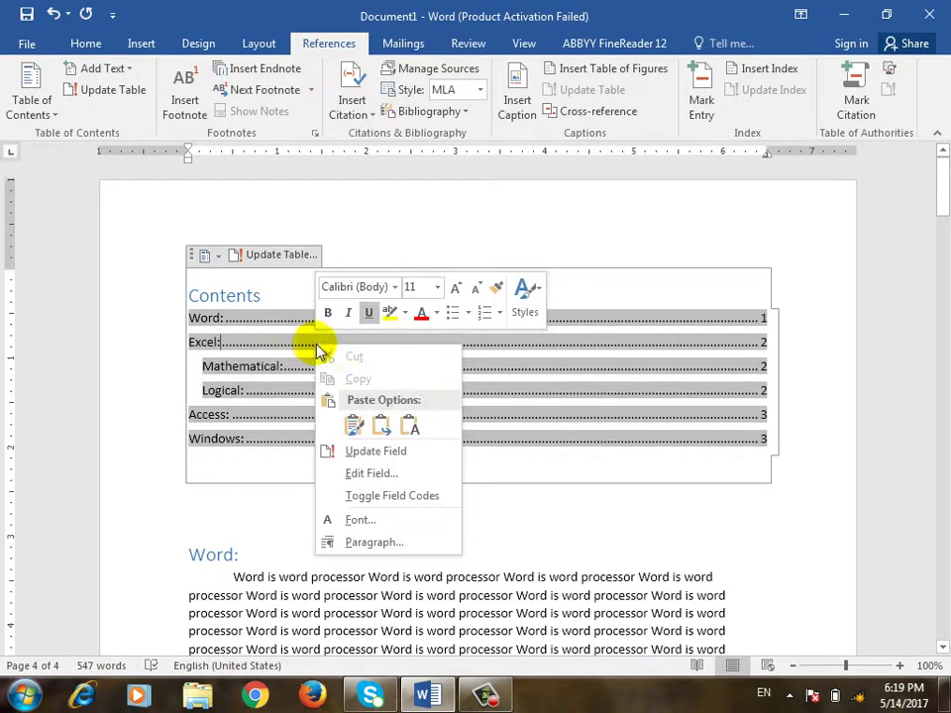
left_click(428, 454)
left_click(555, 360)
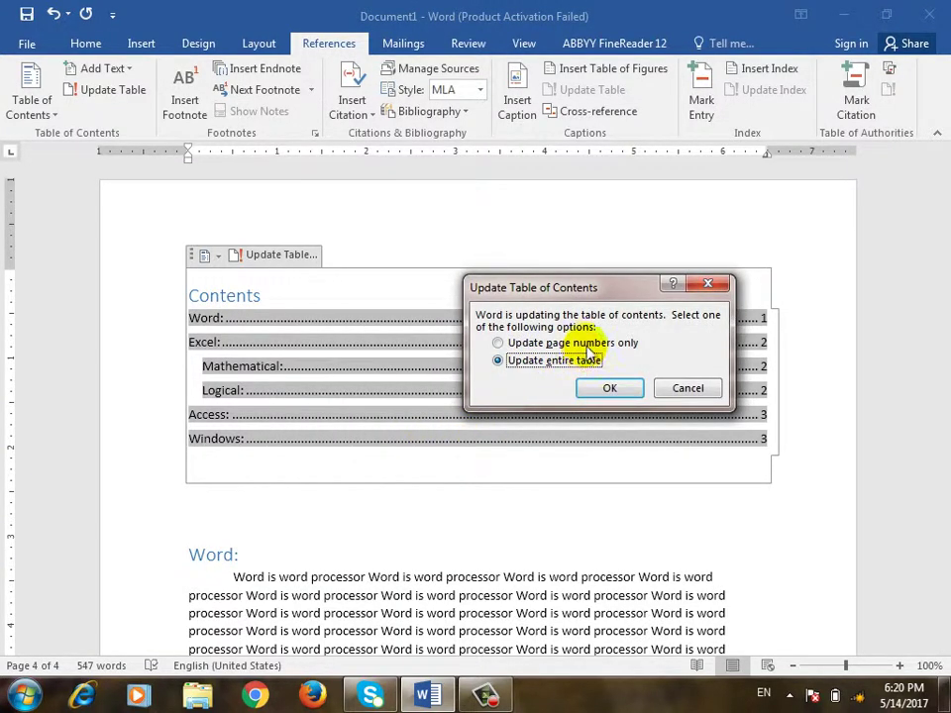
left_click(570, 343)
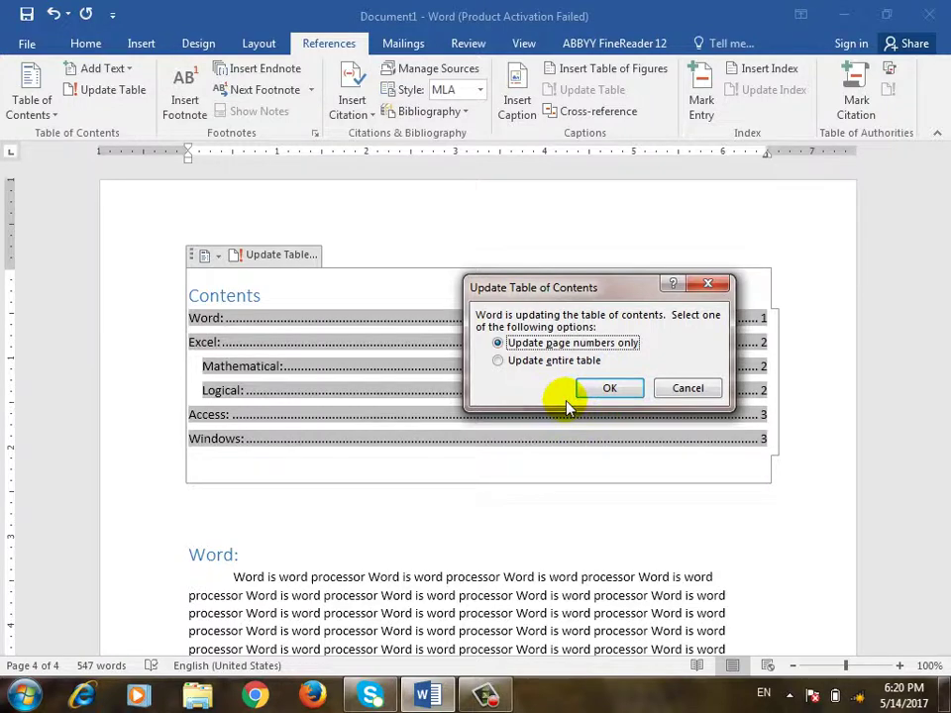
left_click(597, 388)
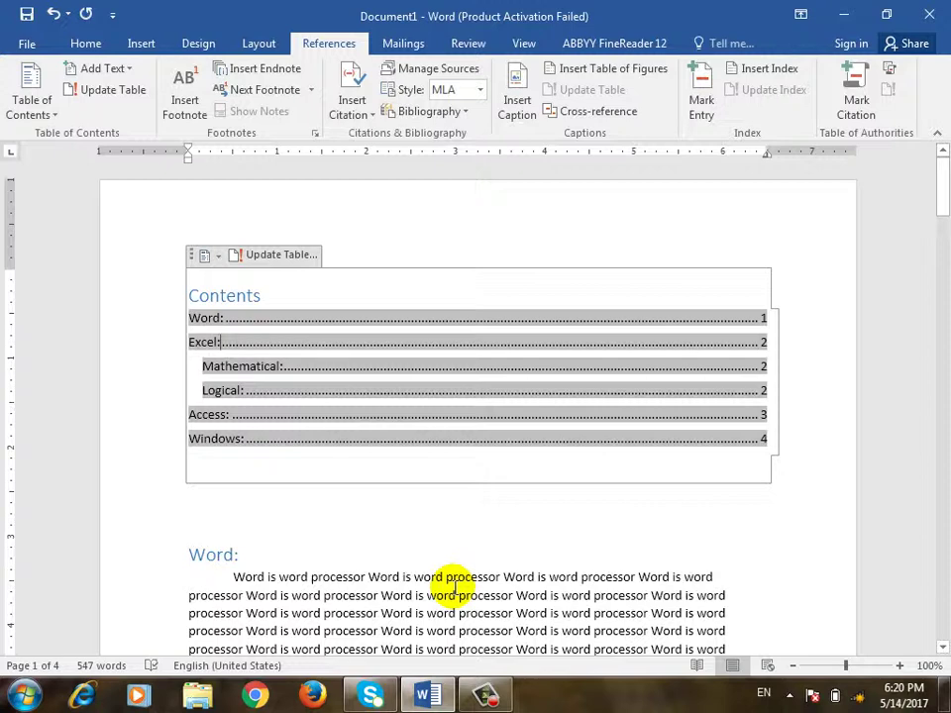
Delete the table of contents from the first page and open the settings for a custom table of contents.
left_click(242, 505)
left_click_drag(243, 508, 187, 318)
key("Delete")
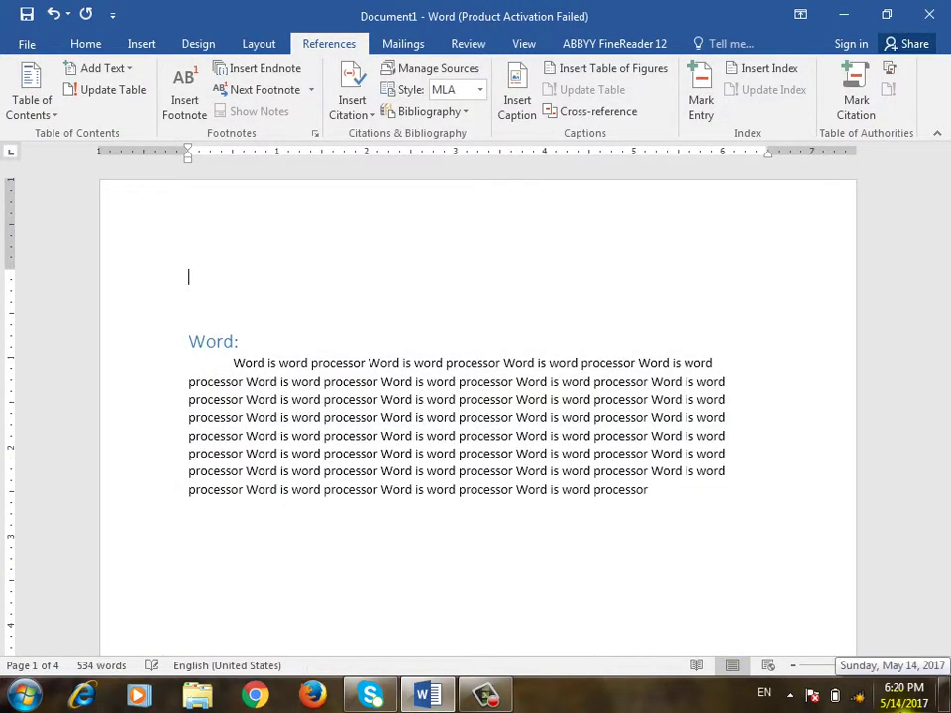
left_click(35, 107)
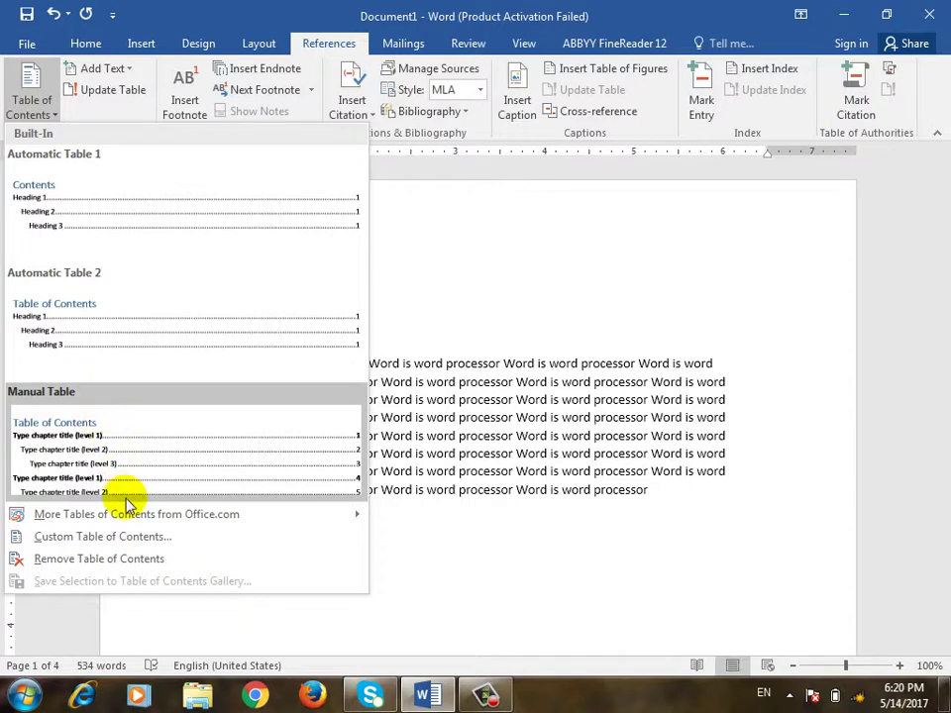
left_click(91, 545)
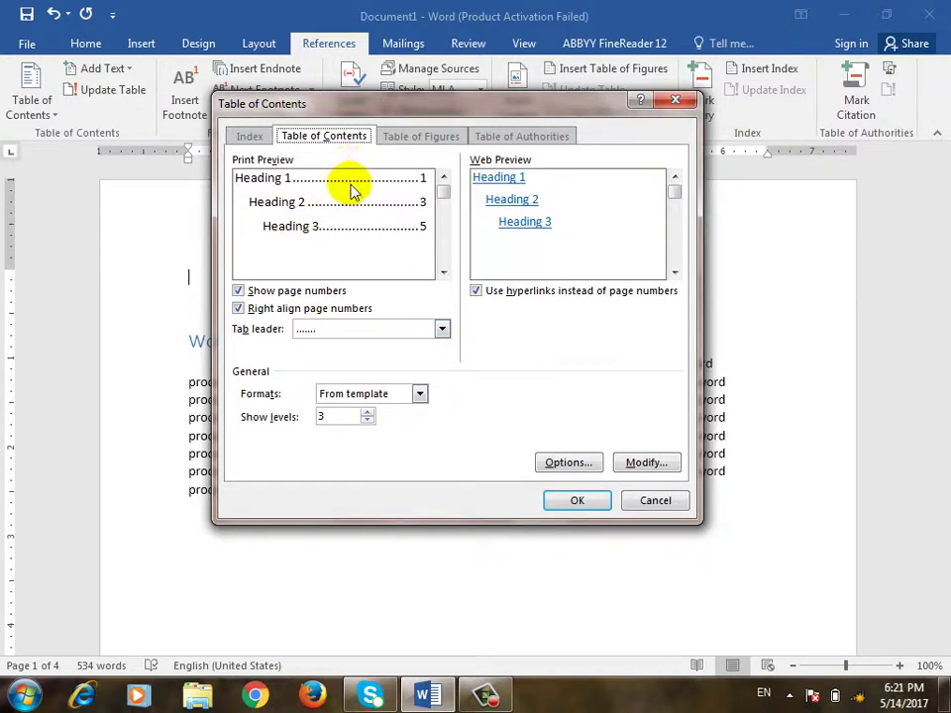
Try turning off page numbers and their right alignment for the custom table of contents, restoring each option.
left_click(265, 294)
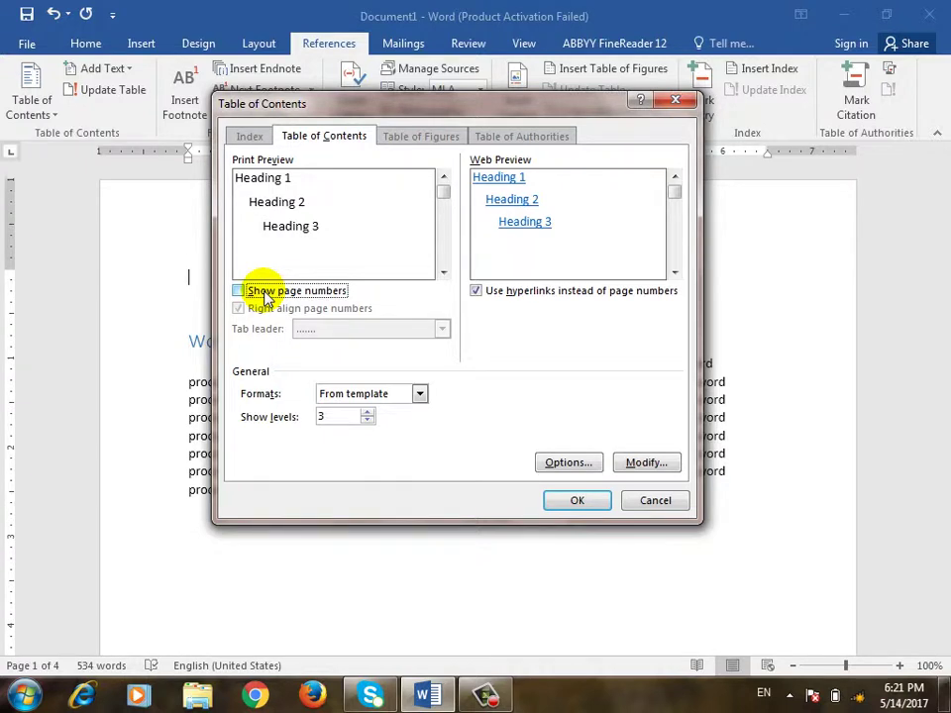
left_click(265, 294)
left_click(266, 294)
left_click(266, 294)
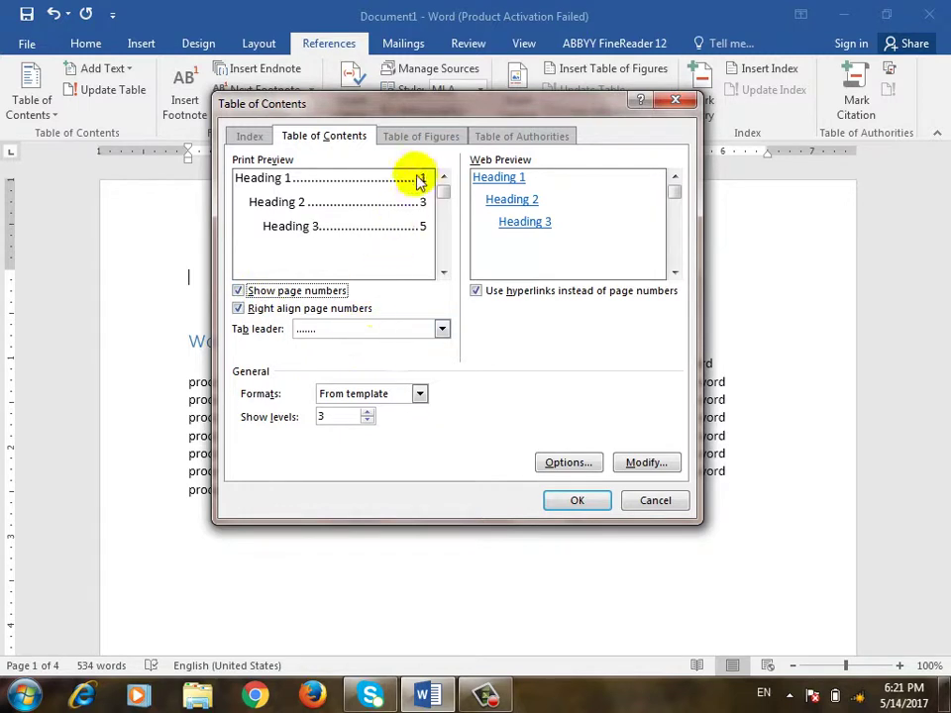
left_click(329, 315)
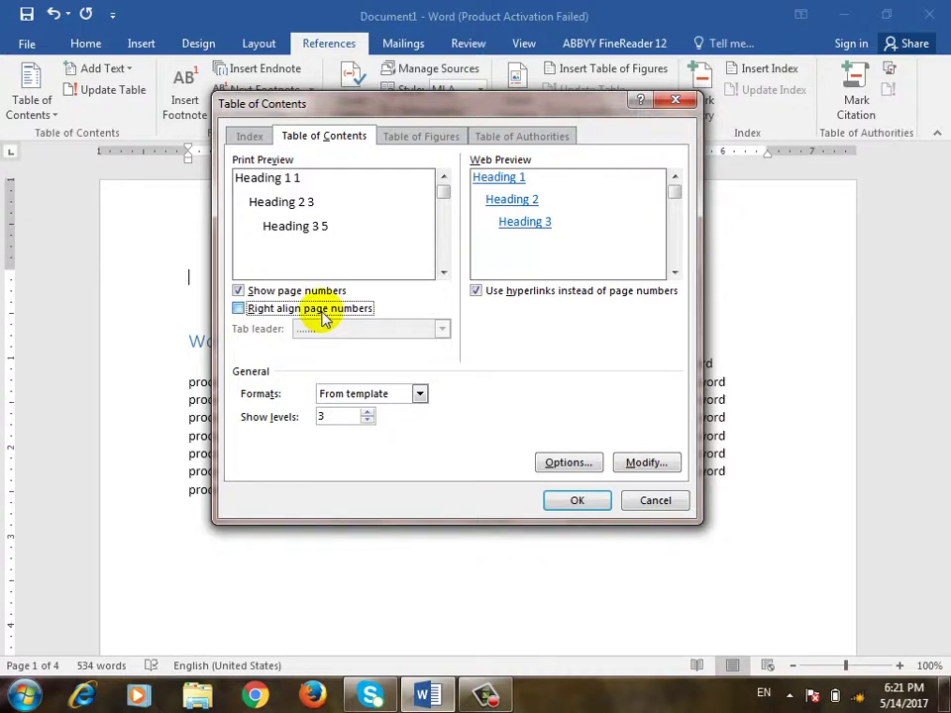
left_click(324, 315)
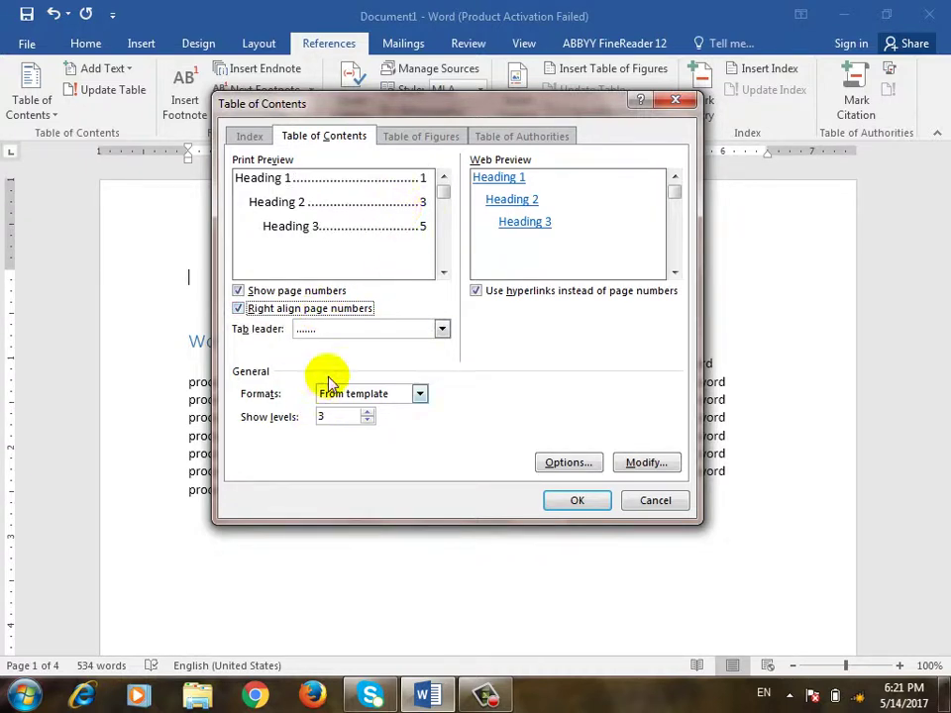
Try the underline and dashed tab leaders for the custom table of contents, returning to the dotted leader.
left_click(342, 334)
left_click(340, 359)
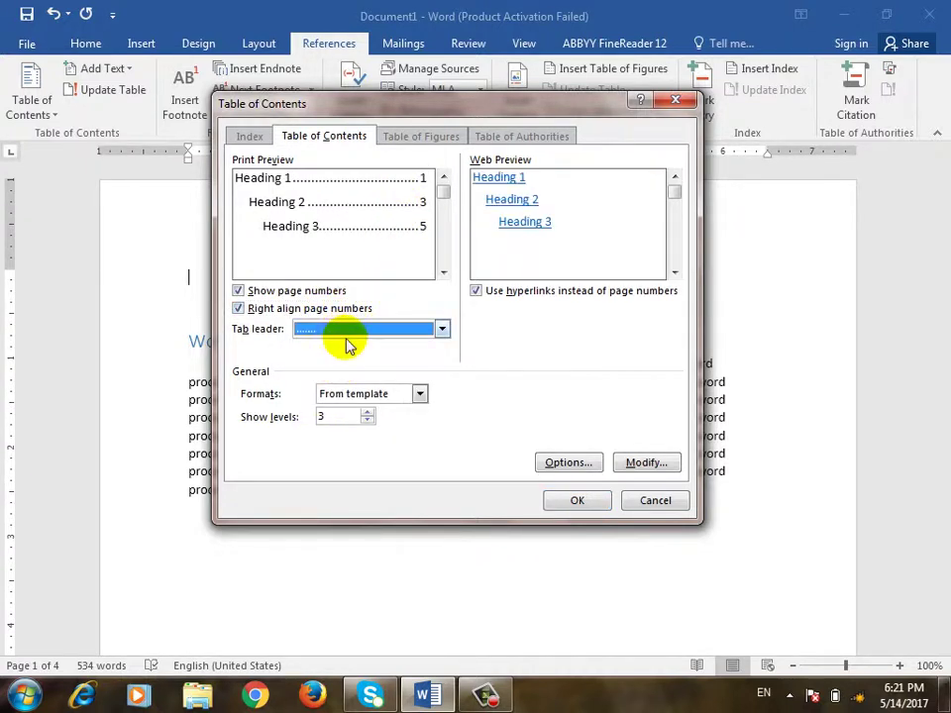
left_click(343, 333)
left_click(345, 385)
left_click(340, 334)
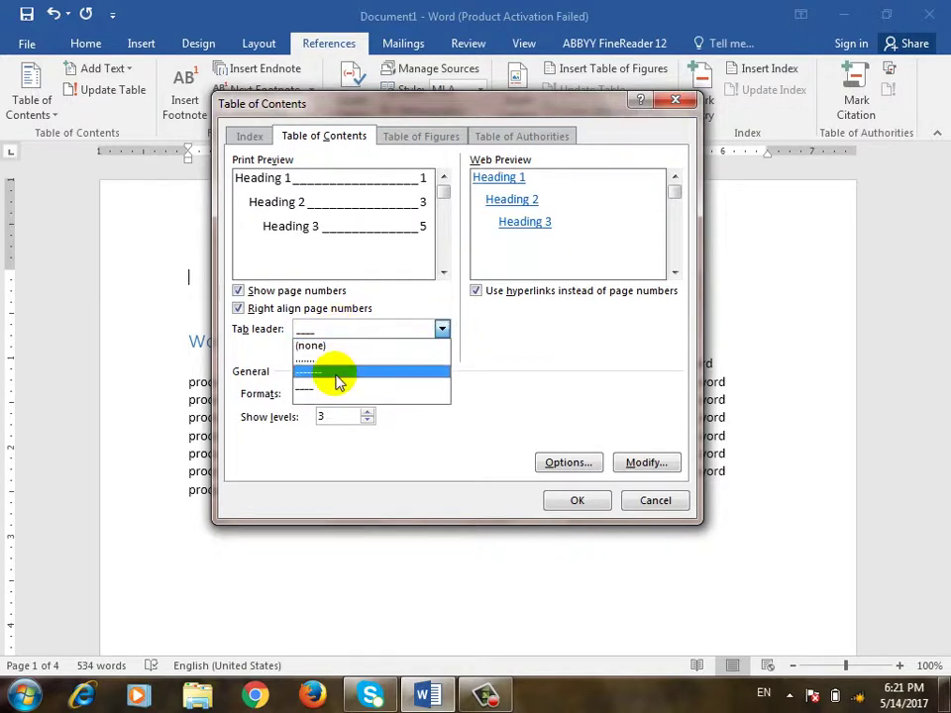
left_click(340, 372)
left_click(346, 331)
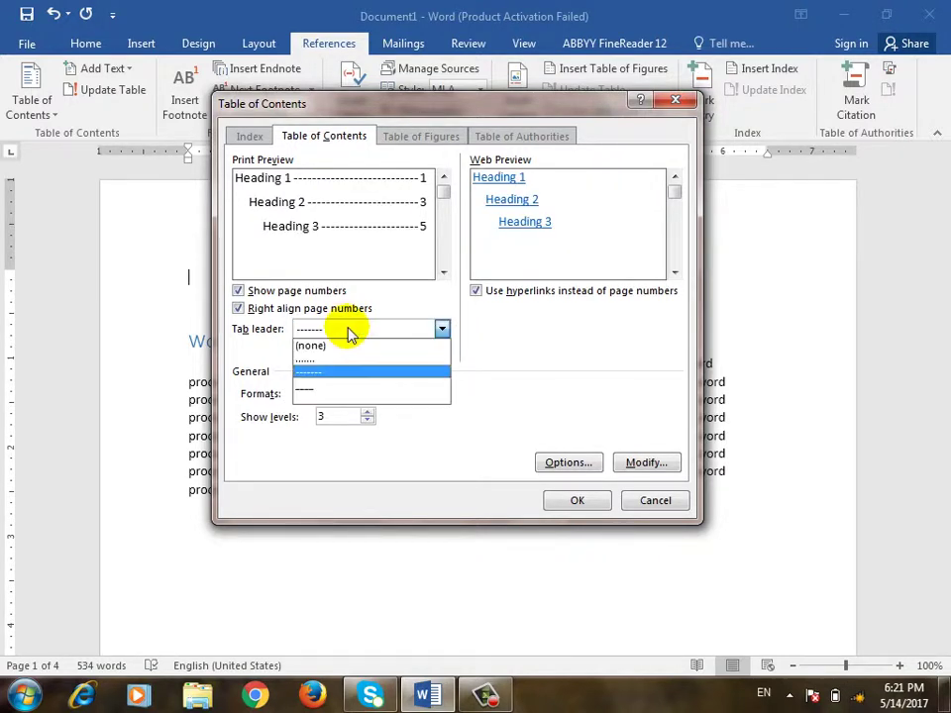
left_click(346, 360)
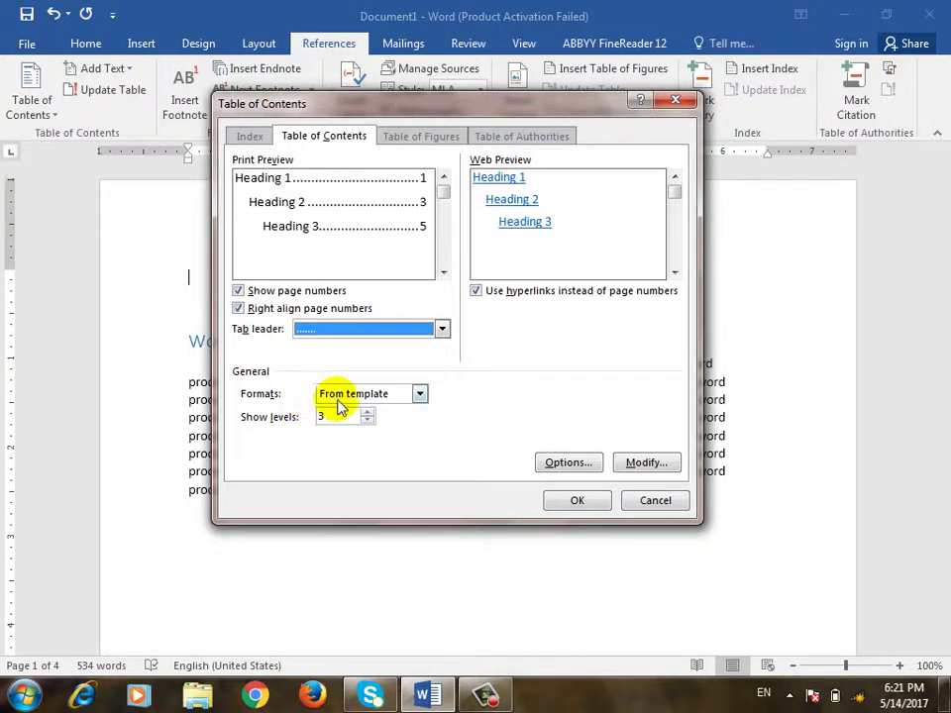
Preview the Fancy and Modern formats for the custom table of contents, returning to From template.
left_click(420, 394)
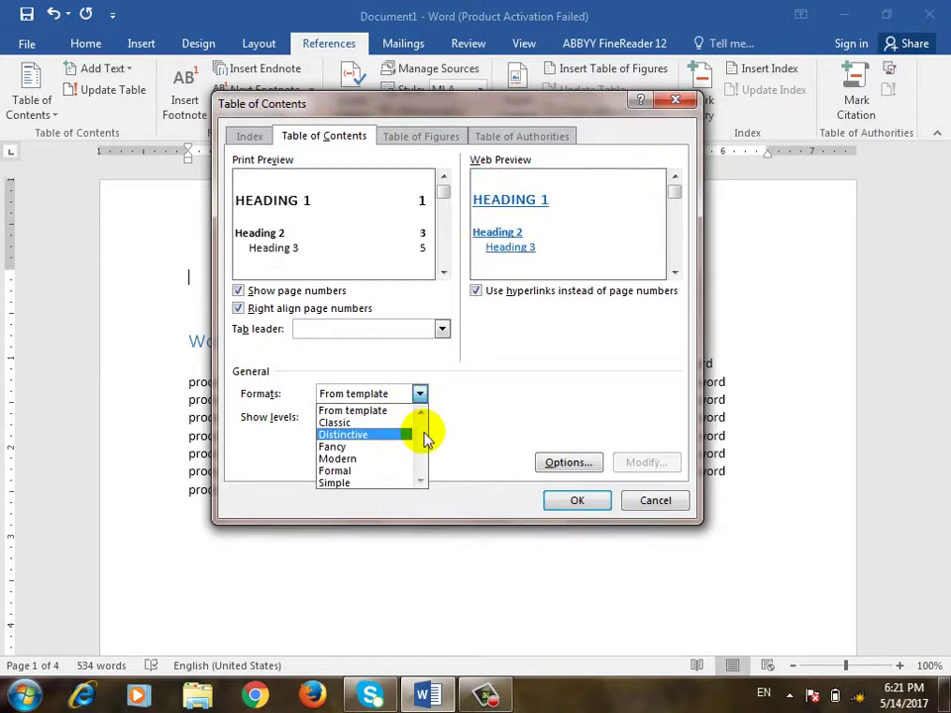
left_click(366, 446)
left_click(389, 393)
left_click(369, 459)
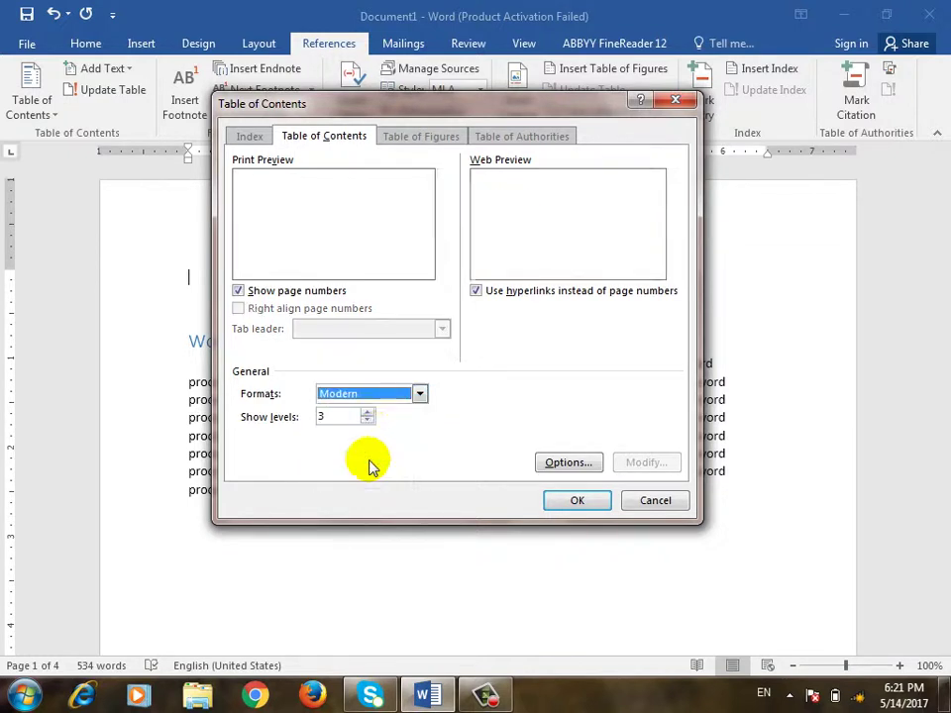
left_click(398, 395)
left_click(395, 410)
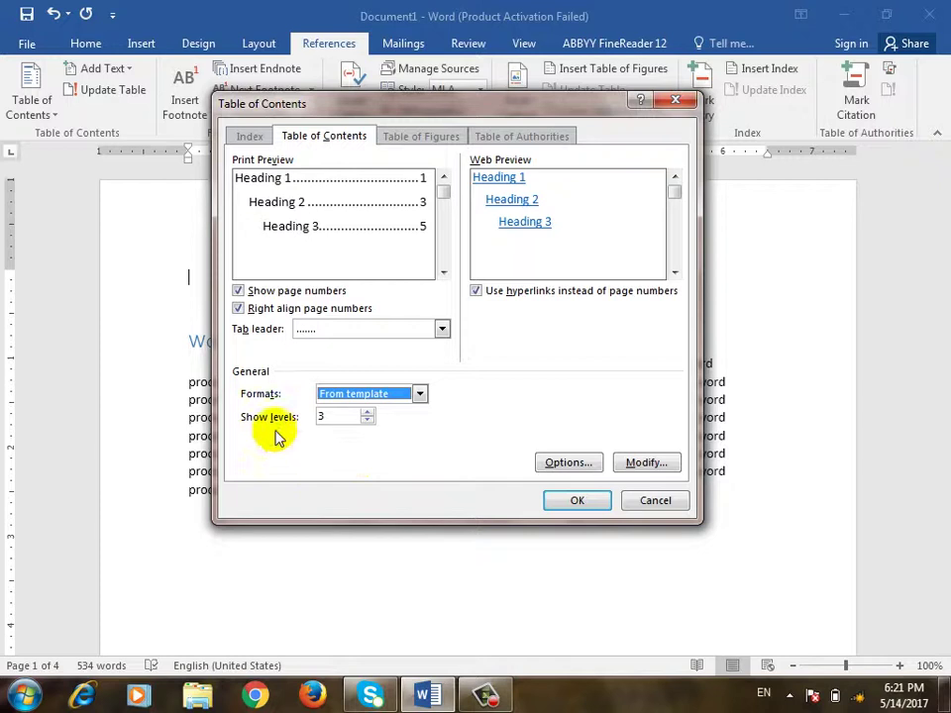
Try four heading levels, set the levels shown back to 3, and insert the custom table of contents above the Word heading.
left_click(359, 416)
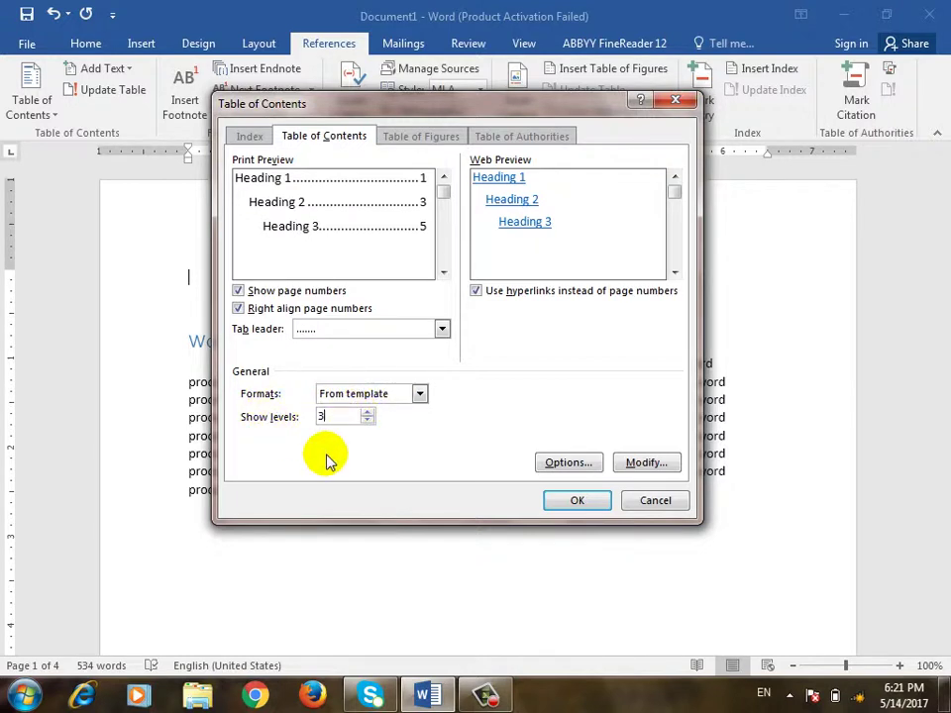
left_click(366, 412)
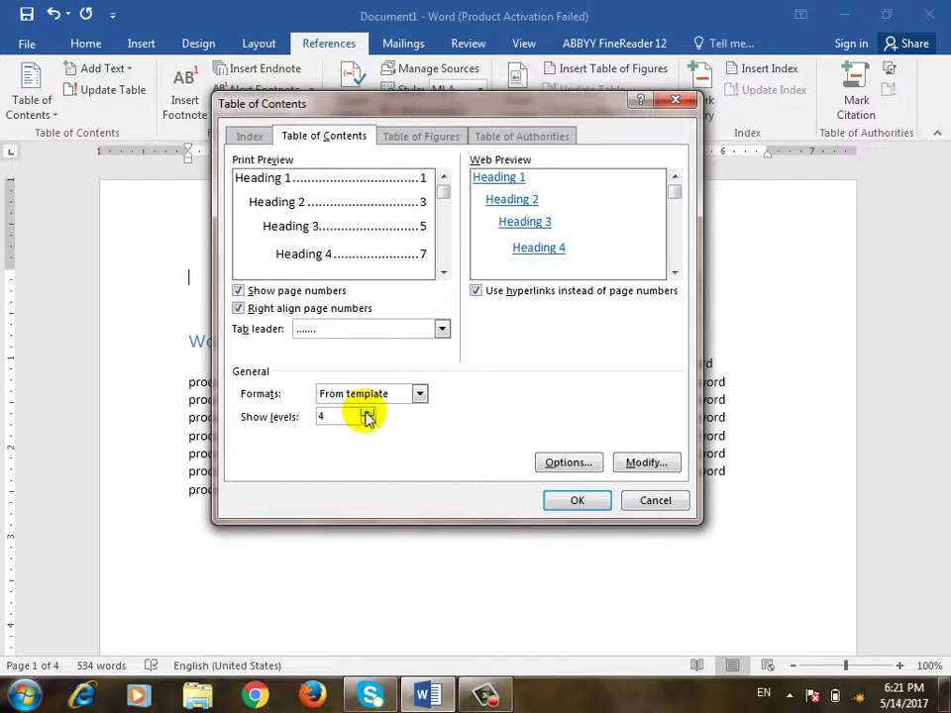
left_click(367, 420)
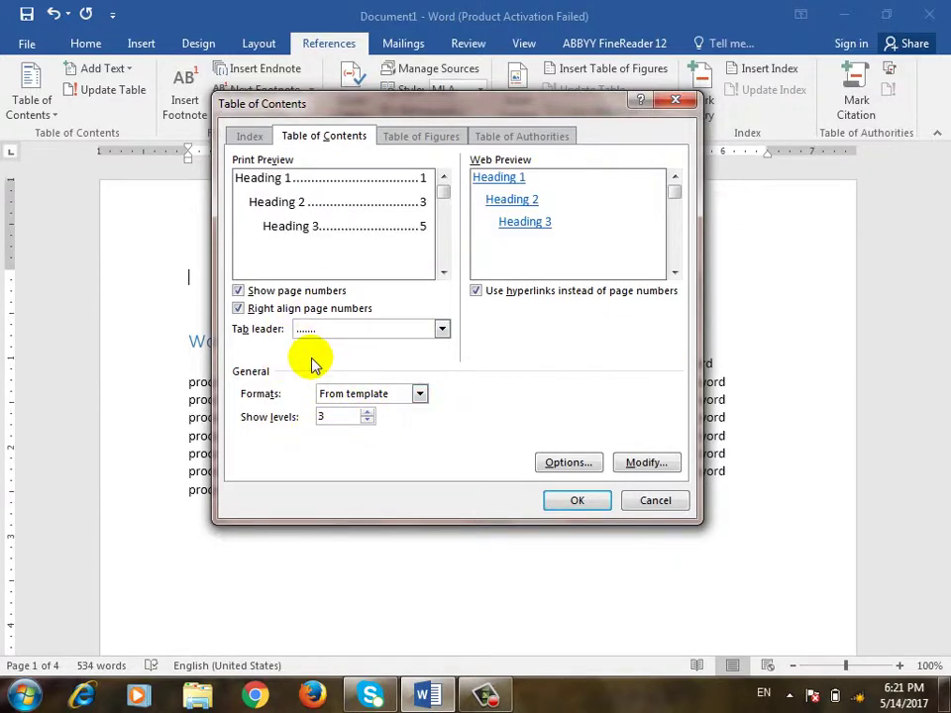
left_click(575, 500)
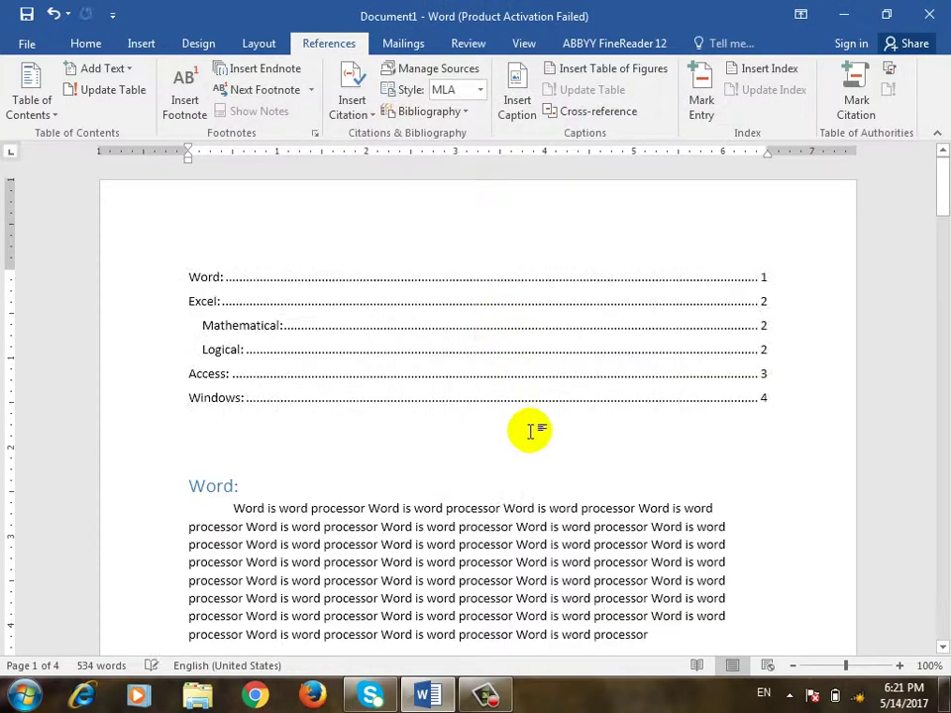